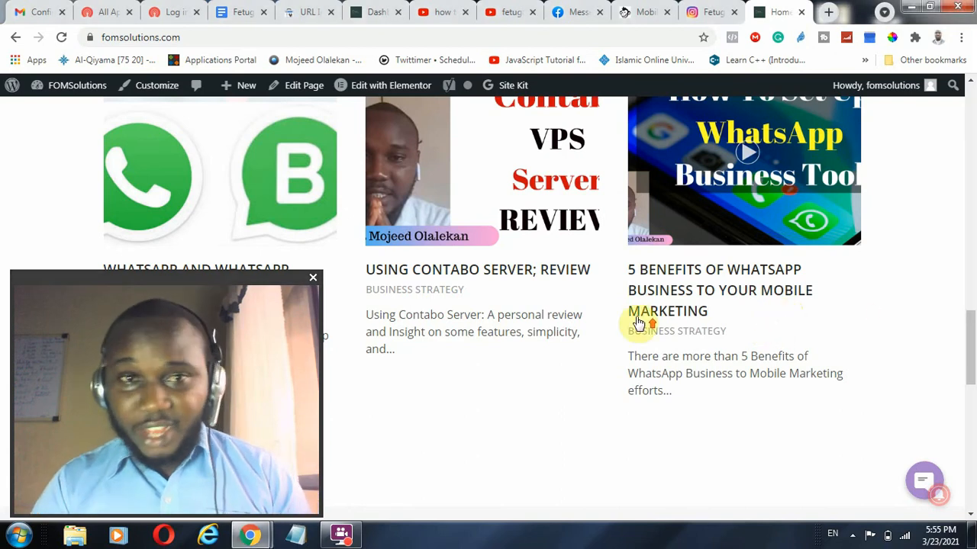
scroll(639, 321, "up", 5)
scroll(610, 245, "up", 10)
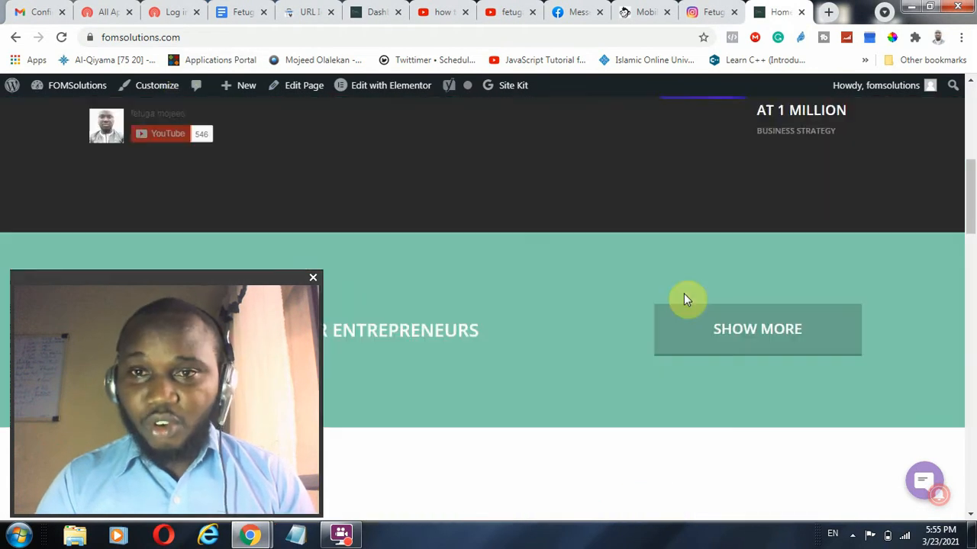
scroll(674, 309, "down", 5)
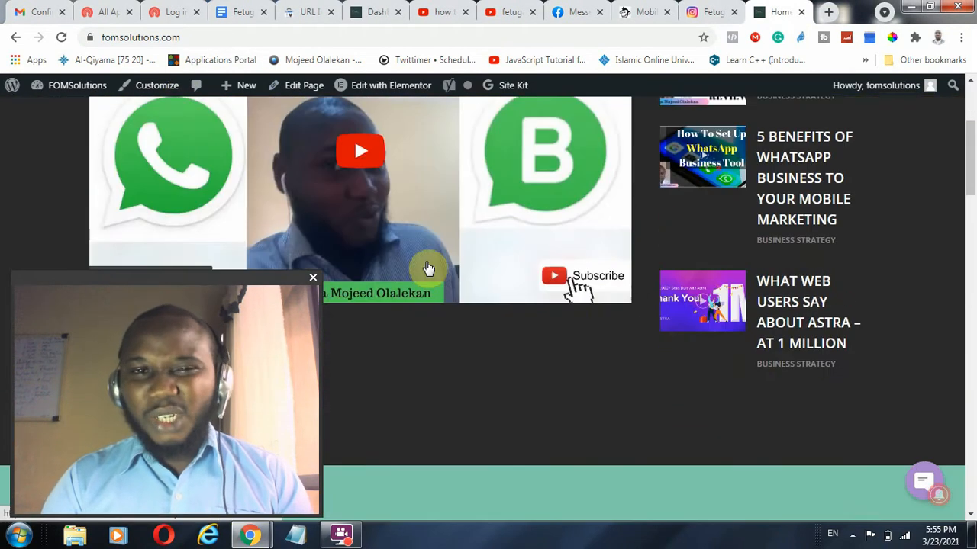
scroll(511, 310, "up", 3)
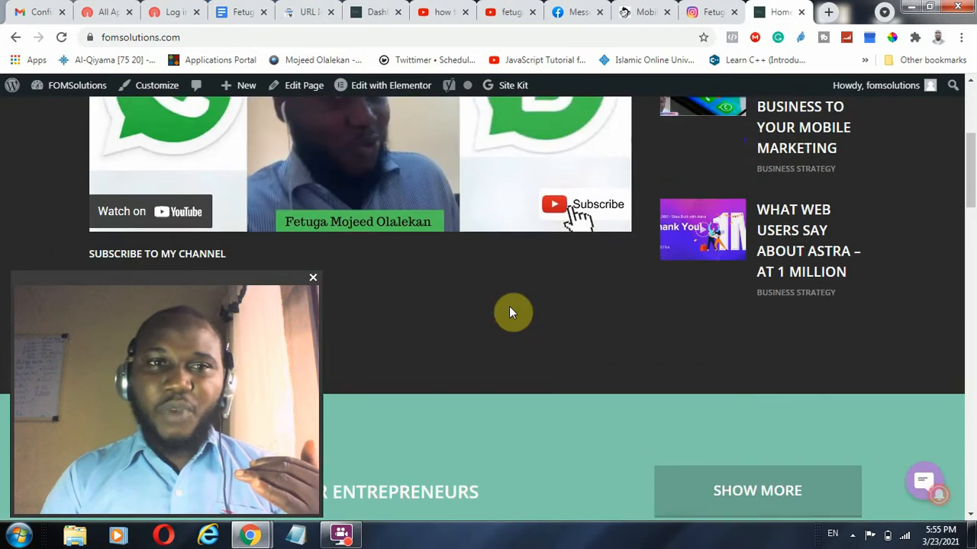
scroll(618, 318, "up", 3)
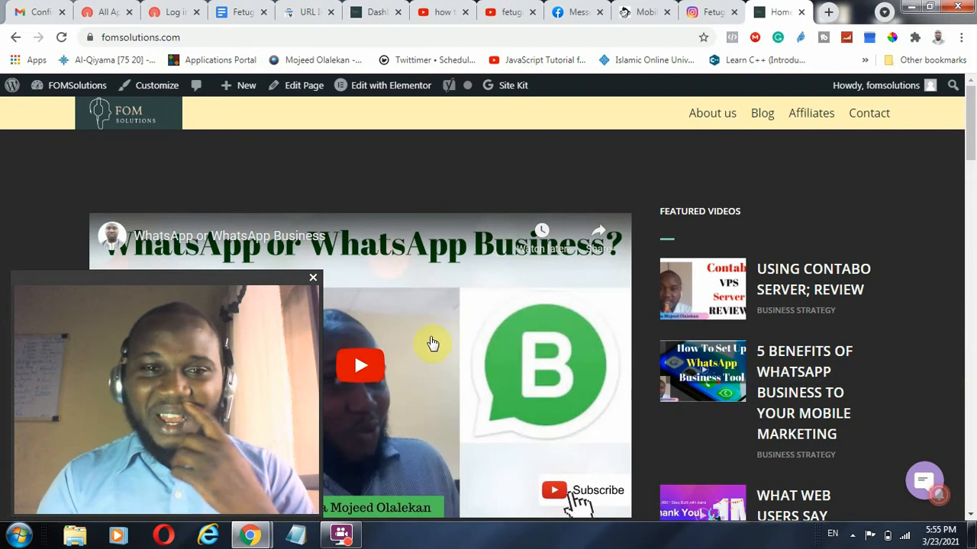
left_click_drag(251, 283, 826, 281)
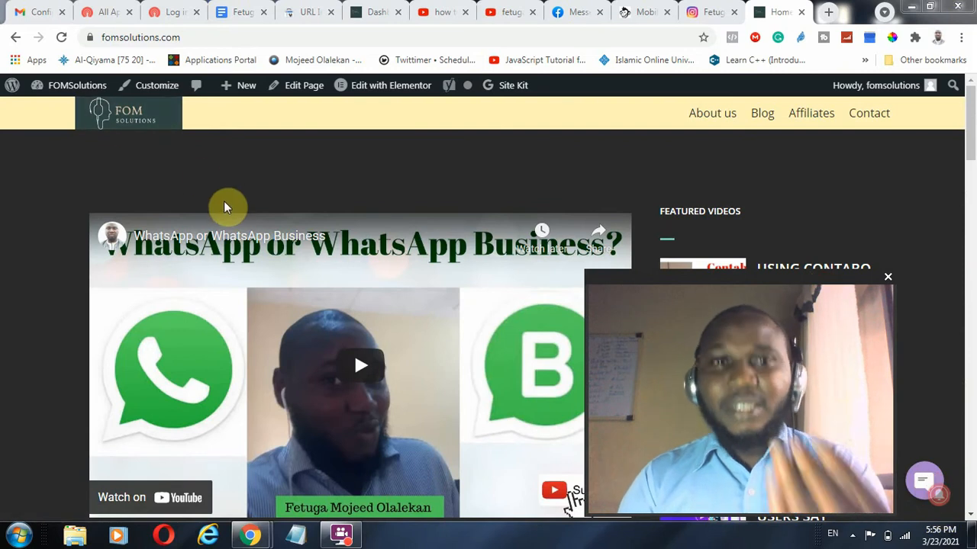
Step: Load fomsolutions.com in the incognito window and decline its request to show notifications
mouse_move(266, 537)
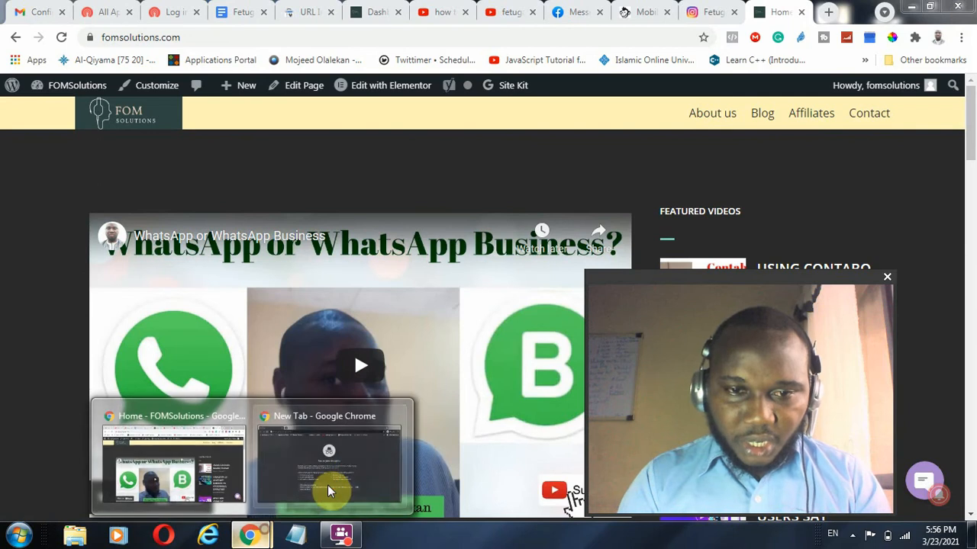
left_click(328, 486)
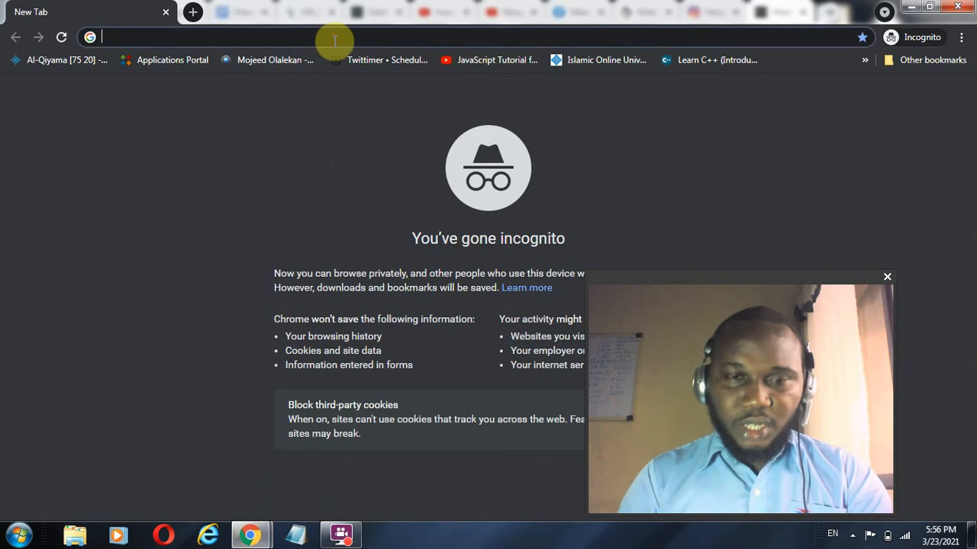
type("fom")
key("Return")
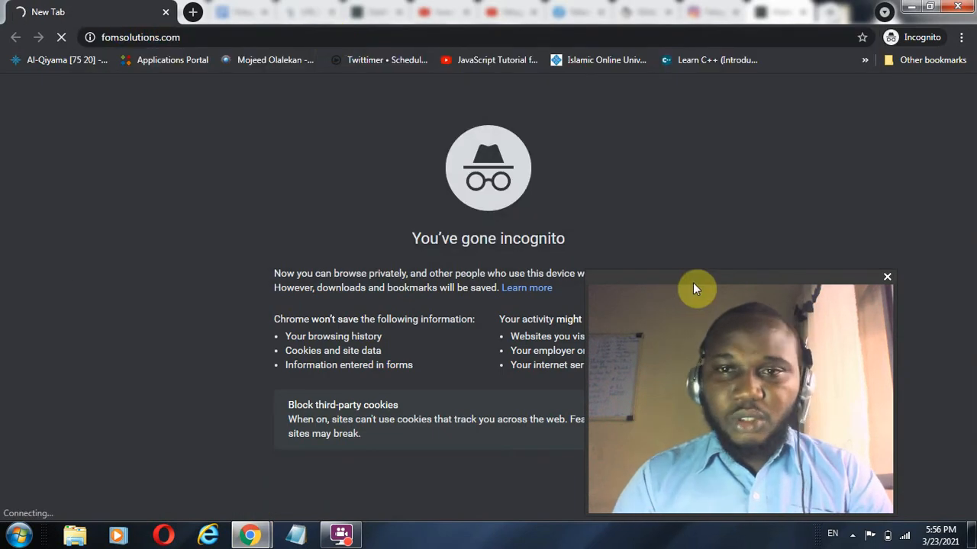
left_click_drag(692, 289, 793, 286)
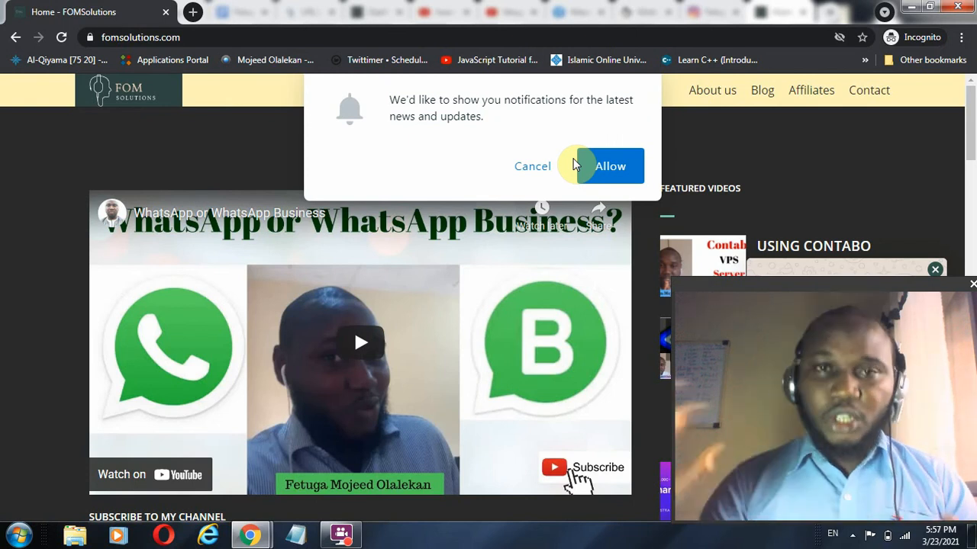
left_click(533, 168)
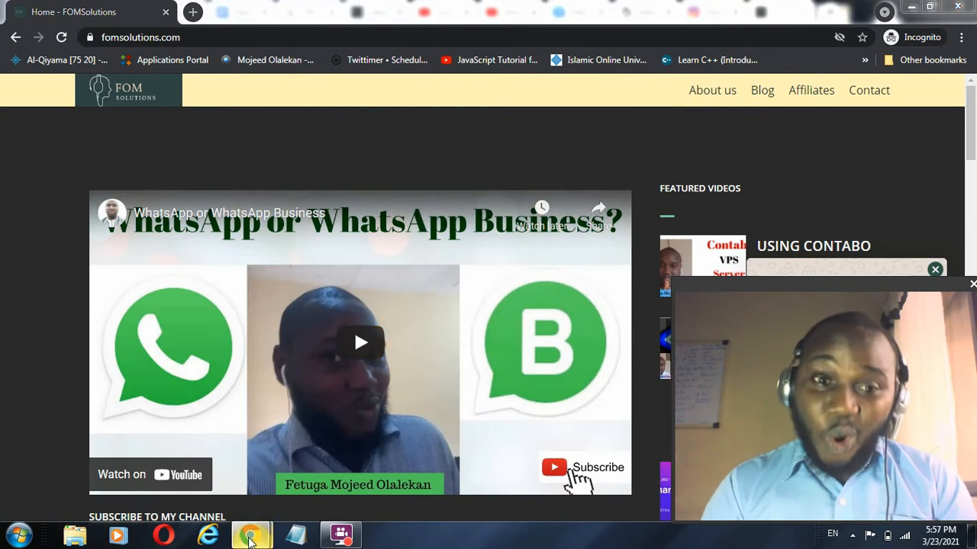
Step: Return to the regular browser window and look through the YouTube channel's playlists and uploaded videos
mouse_move(251, 538)
left_click(190, 457)
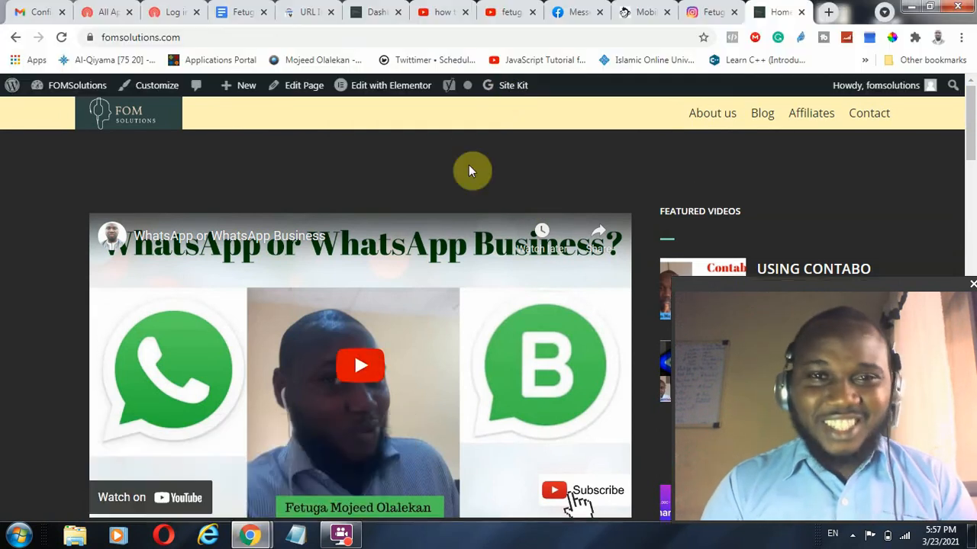
left_click(506, 12)
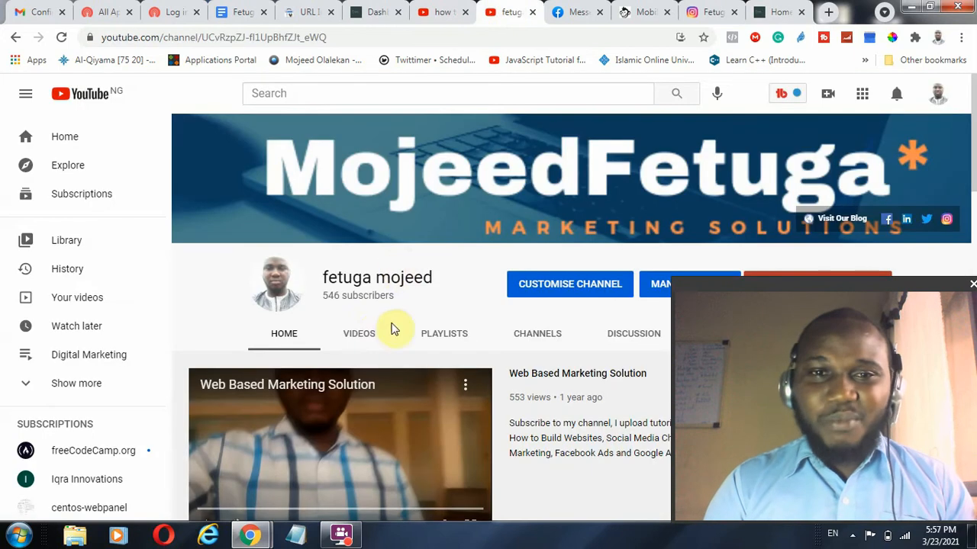
scroll(361, 336, "down", 4)
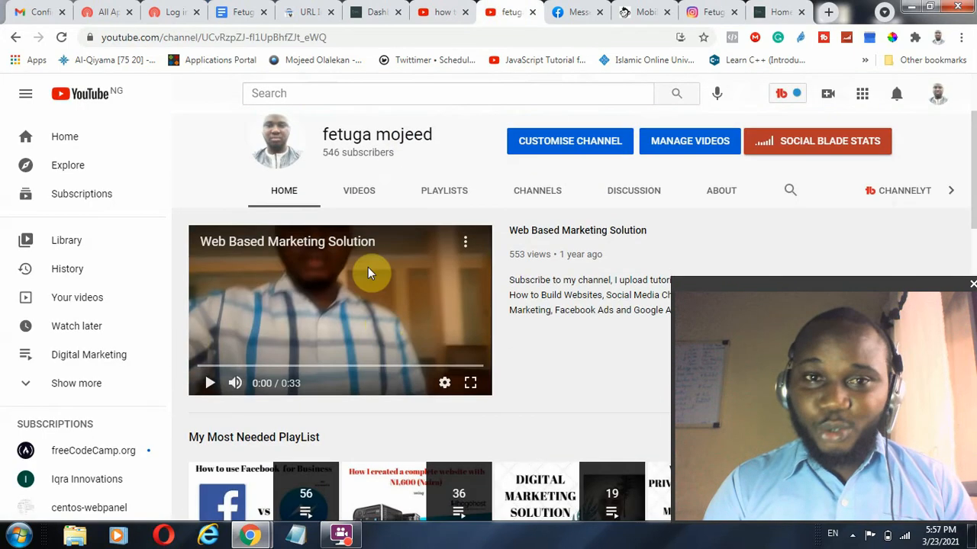
scroll(504, 313, "down", 1)
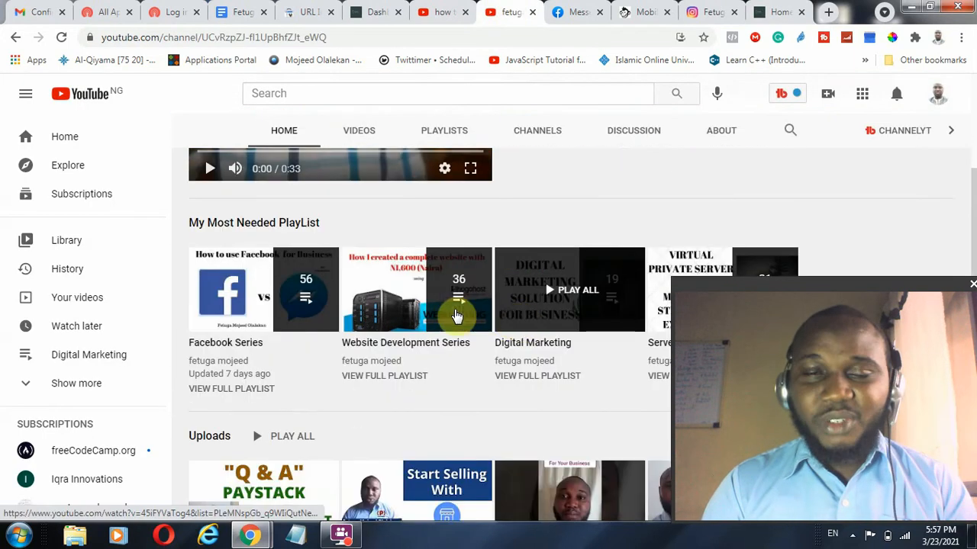
scroll(455, 317, "down", 1)
scroll(544, 334, "down", 3)
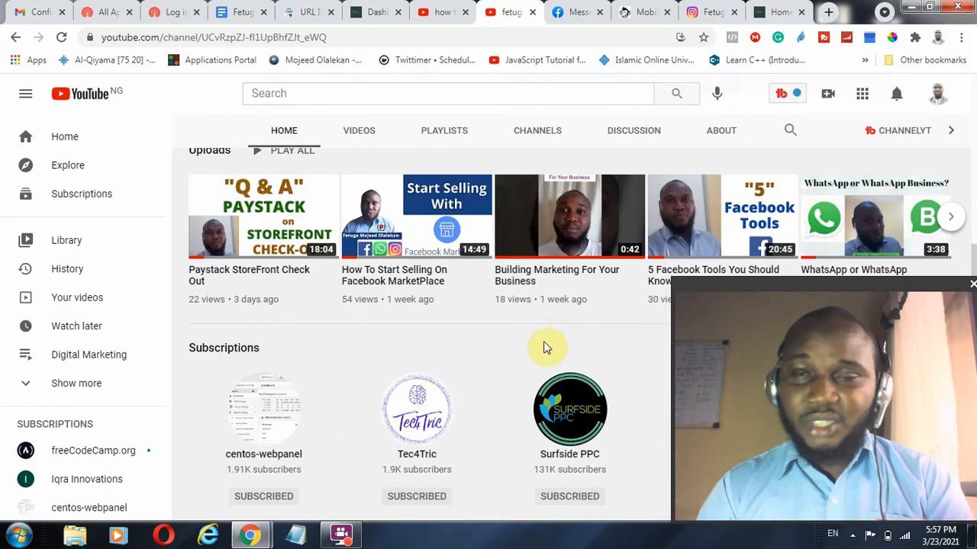
scroll(534, 329, "up", 9)
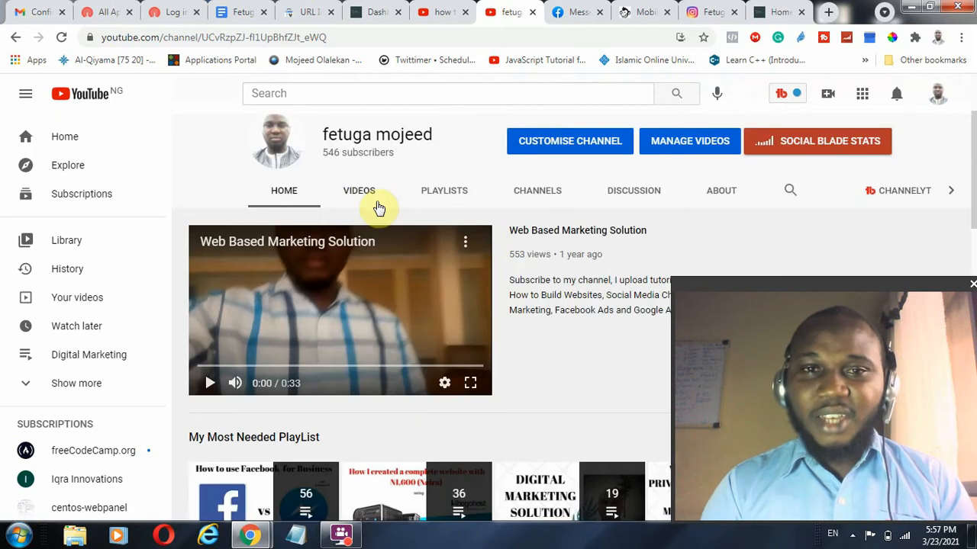
left_click(365, 192)
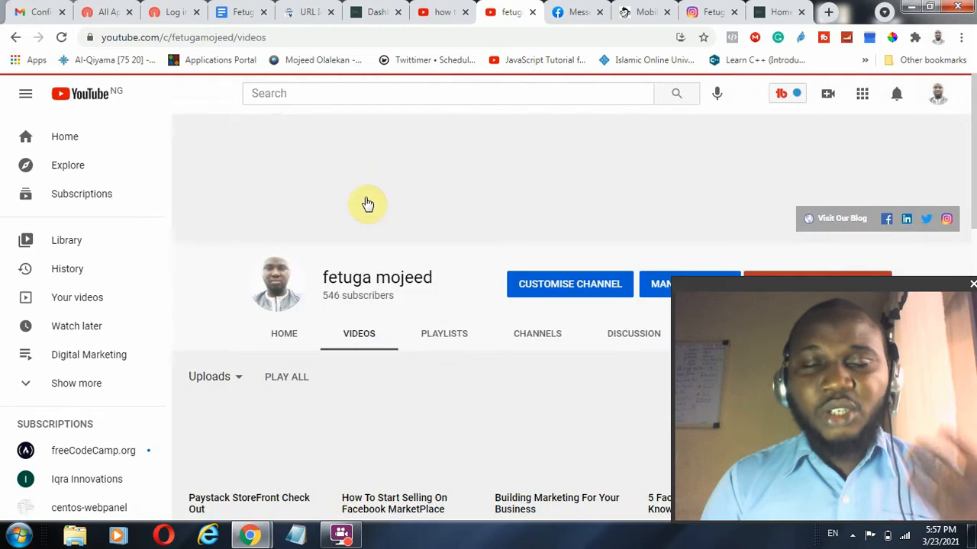
scroll(367, 355, "down", 5)
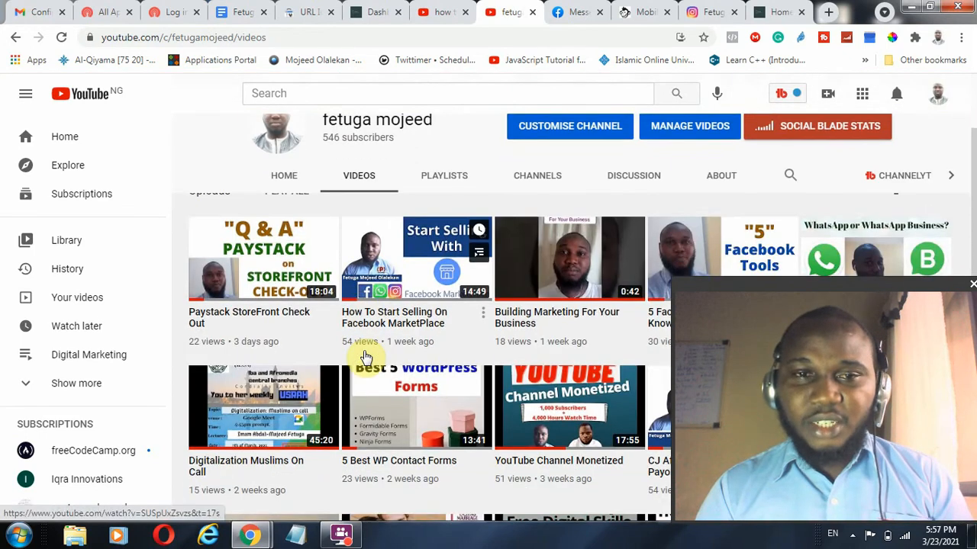
scroll(364, 347, "up", 5)
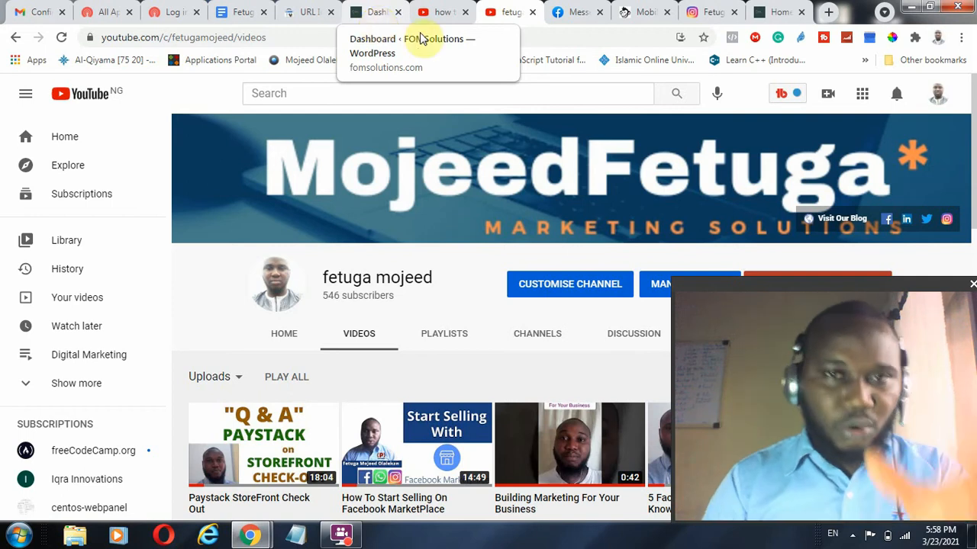
Step: Go to the FOMSolutions WordPress dashboard and dismiss the two YouTube notifications
left_click(374, 15)
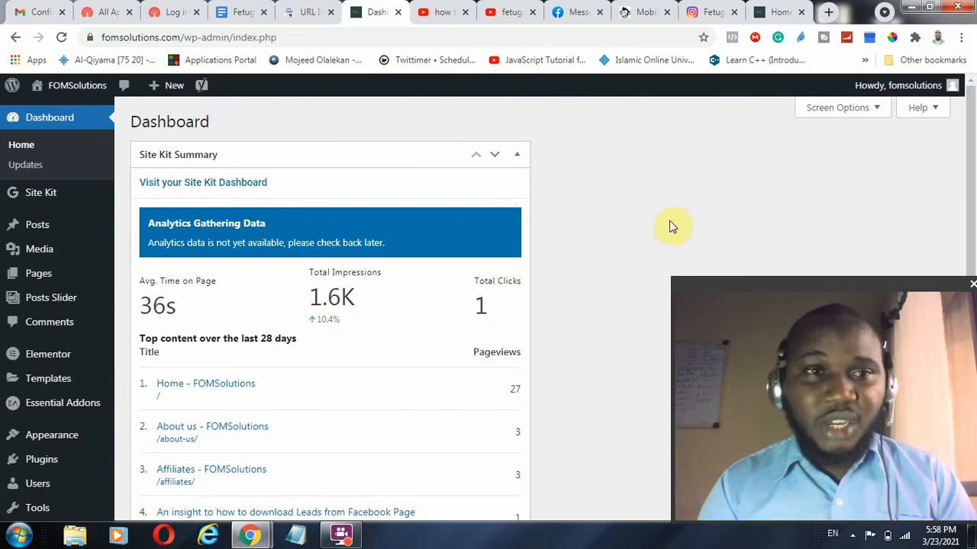
scroll(451, 295, "down", 2)
scroll(171, 328, "down", 1)
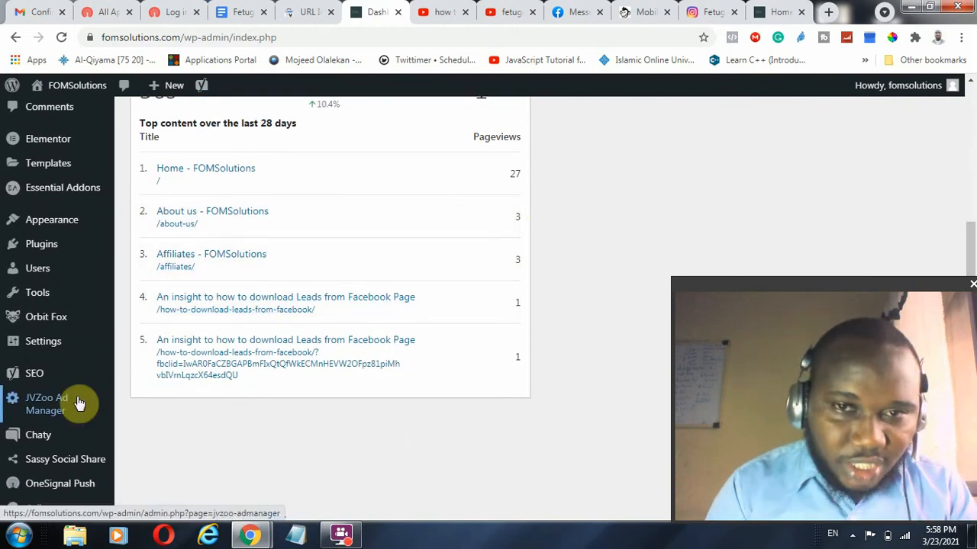
scroll(77, 403, "down", 1)
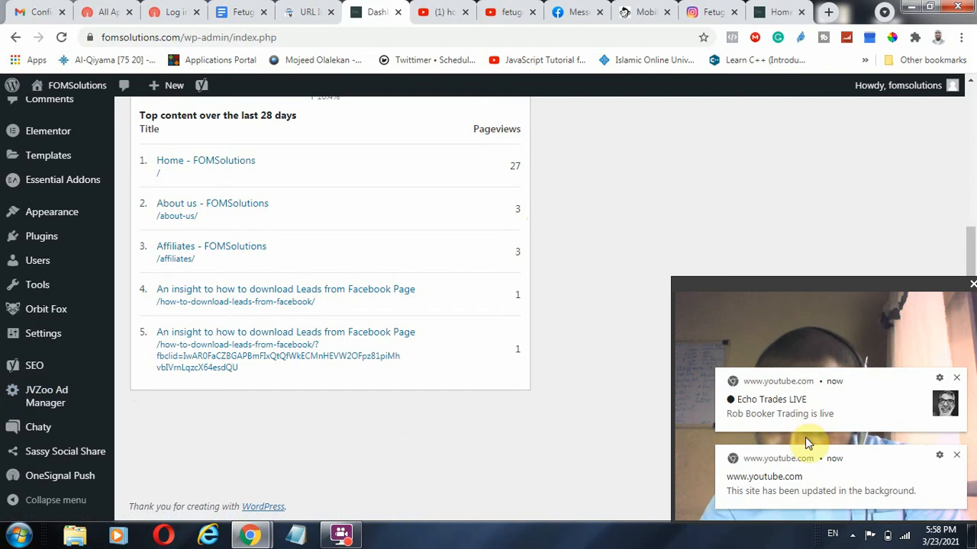
left_click(956, 377)
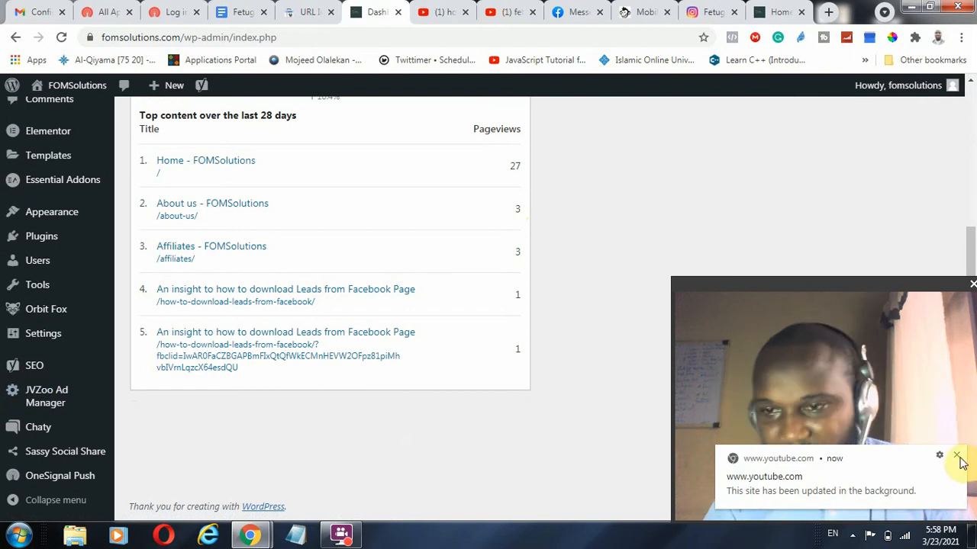
left_click(956, 456)
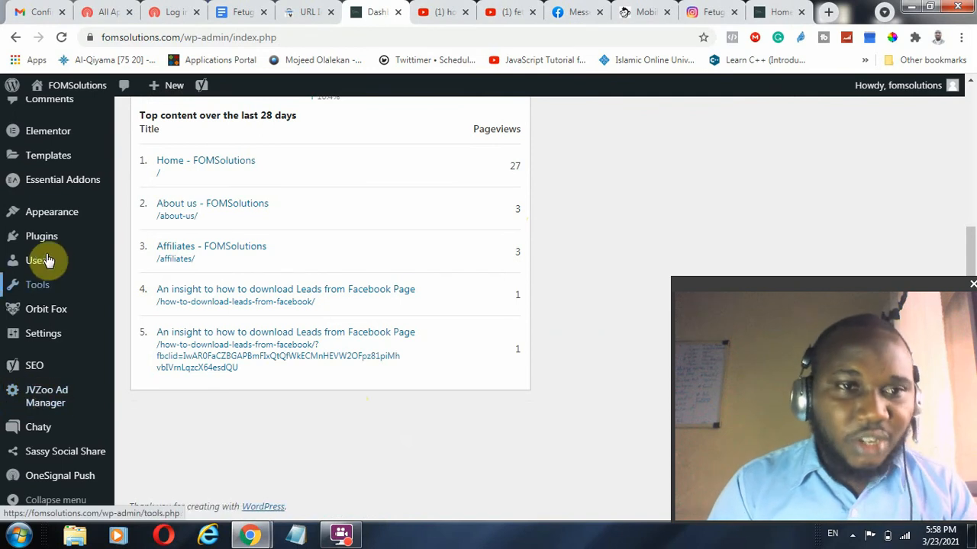
Step: Open the page for adding new plugins and search the plugin directory for "onesignal"
mouse_move(43, 242)
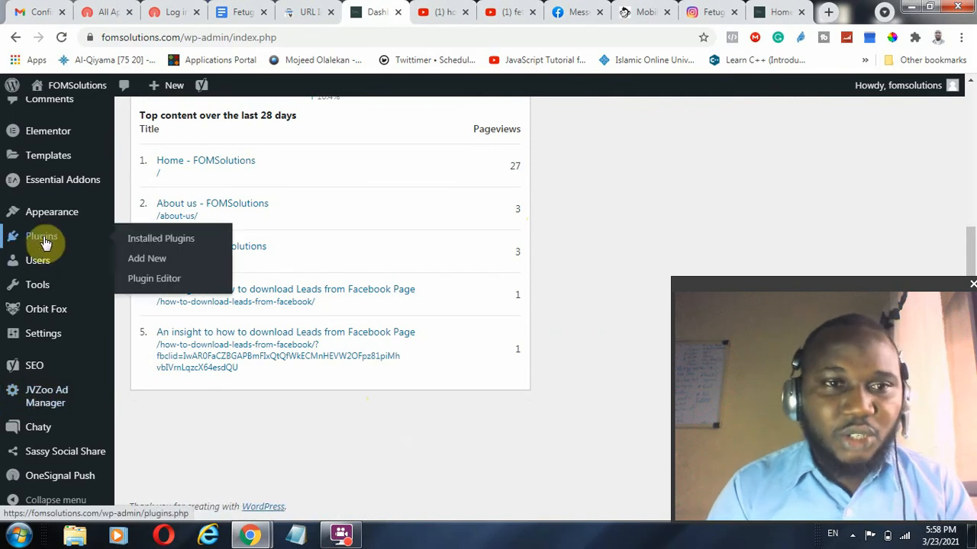
left_click(156, 261)
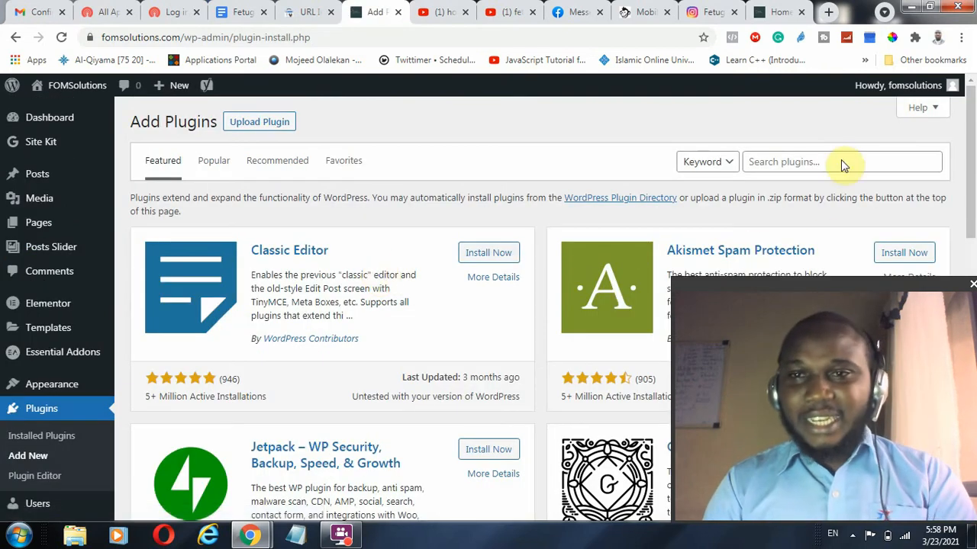
left_click(840, 162)
type("si")
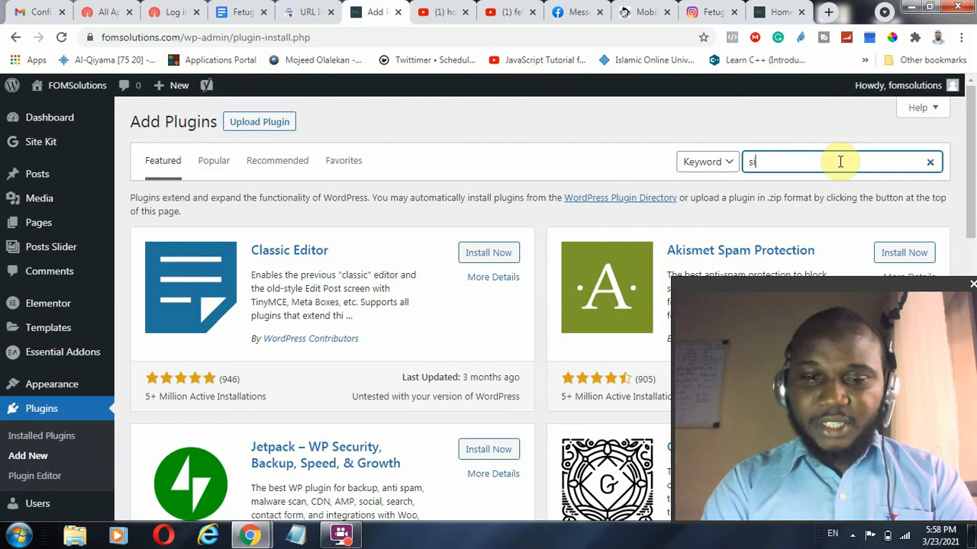
key("BackSpace")
key("BackSpace")
key("BackSpace")
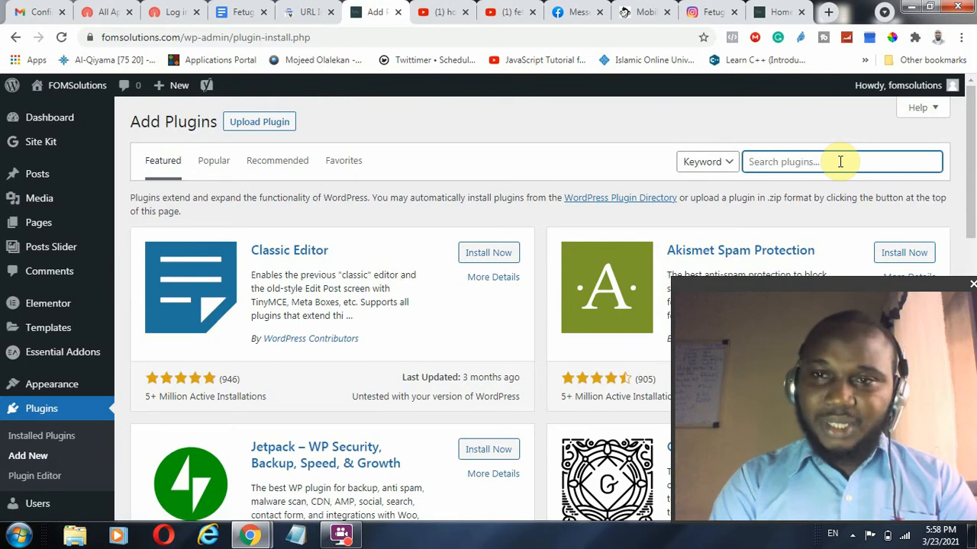
type("onesignal")
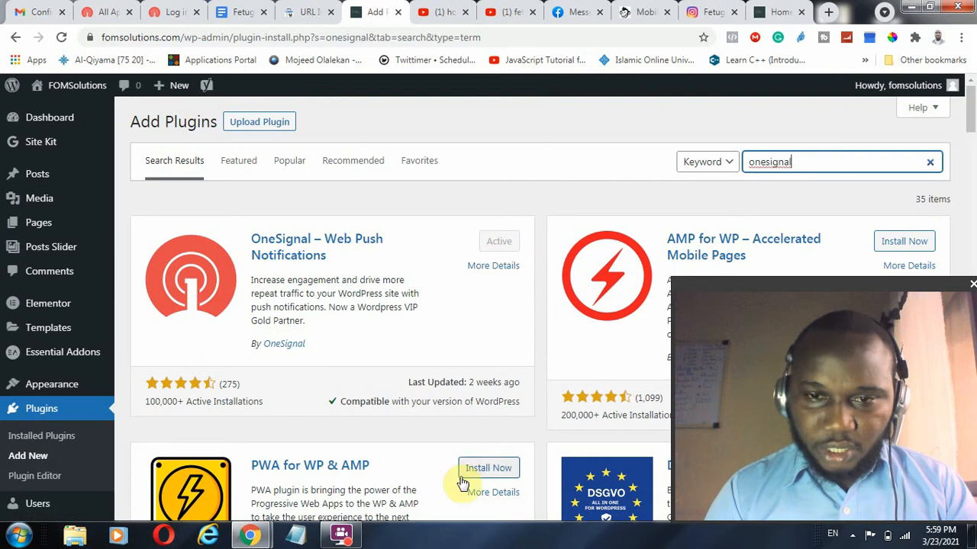
Step: Examine the plugin search results, checking the OneSignal – Web Push Notifications plugin's compatibility and the other OneSignal-related plugins
scroll(489, 468, "down", 3)
scroll(447, 273, "down", 2)
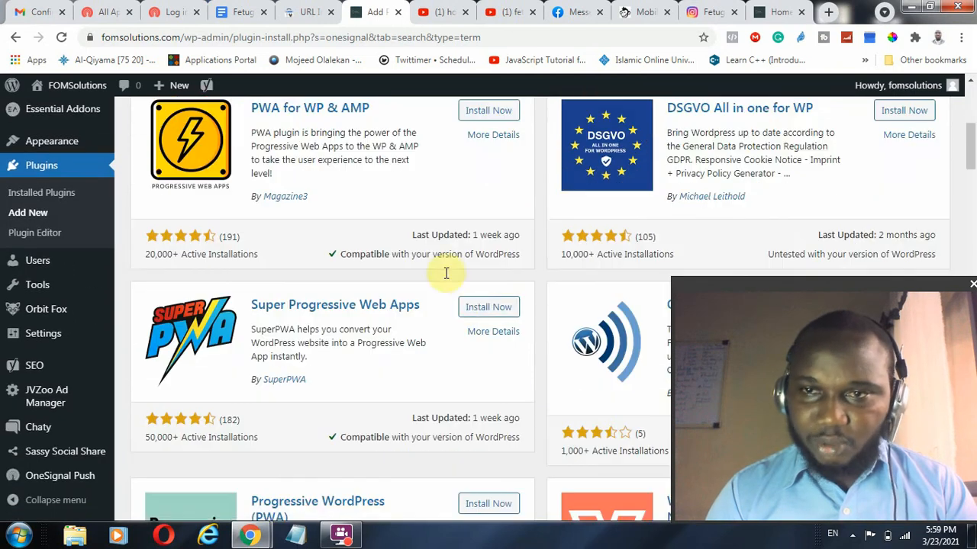
scroll(457, 356, "up", 5)
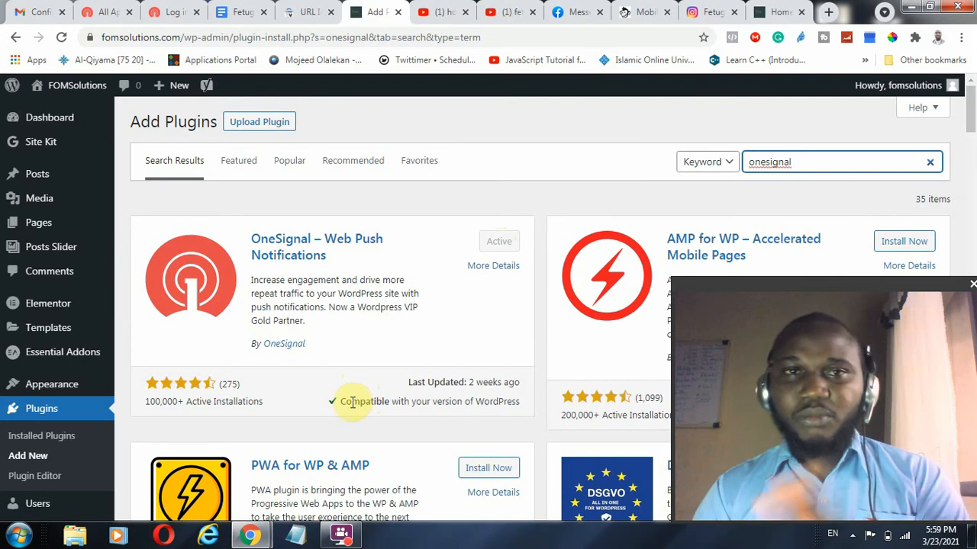
scroll(353, 374, "down", 1)
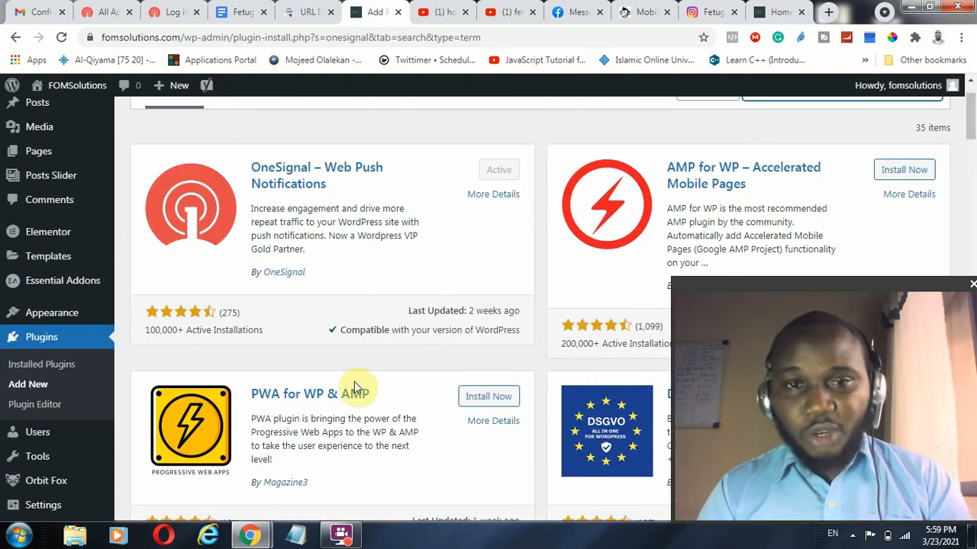
left_click_drag(340, 330, 519, 329)
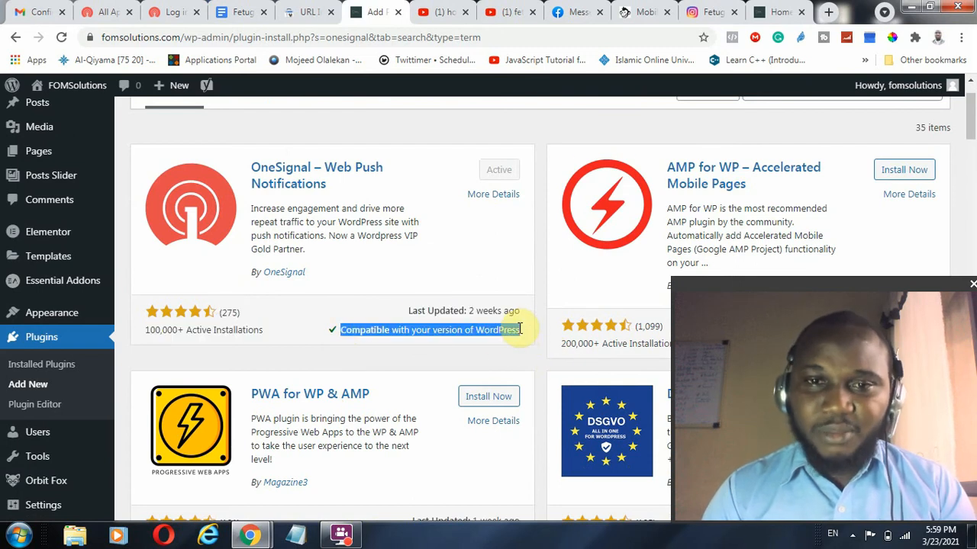
scroll(513, 324, "down", 5)
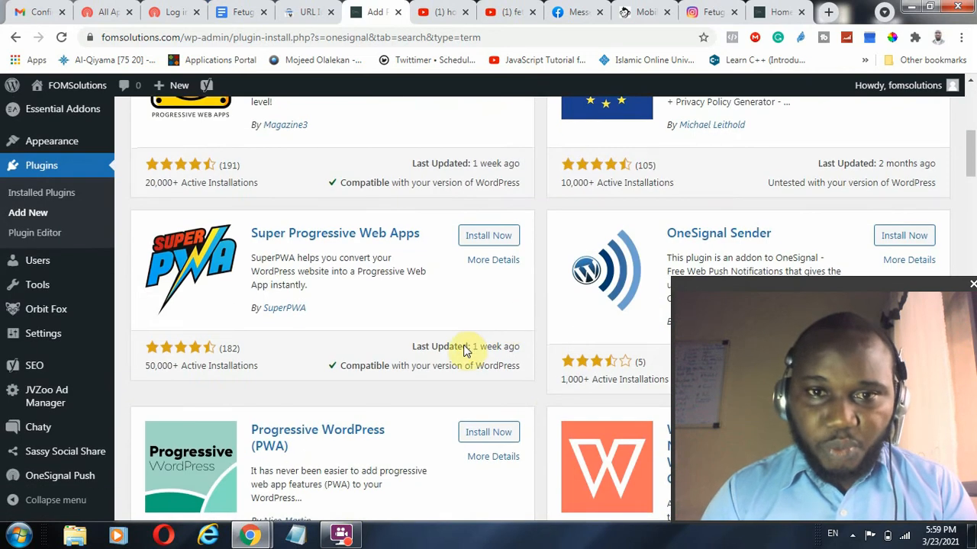
scroll(392, 349, "down", 3)
scroll(396, 351, "up", 3)
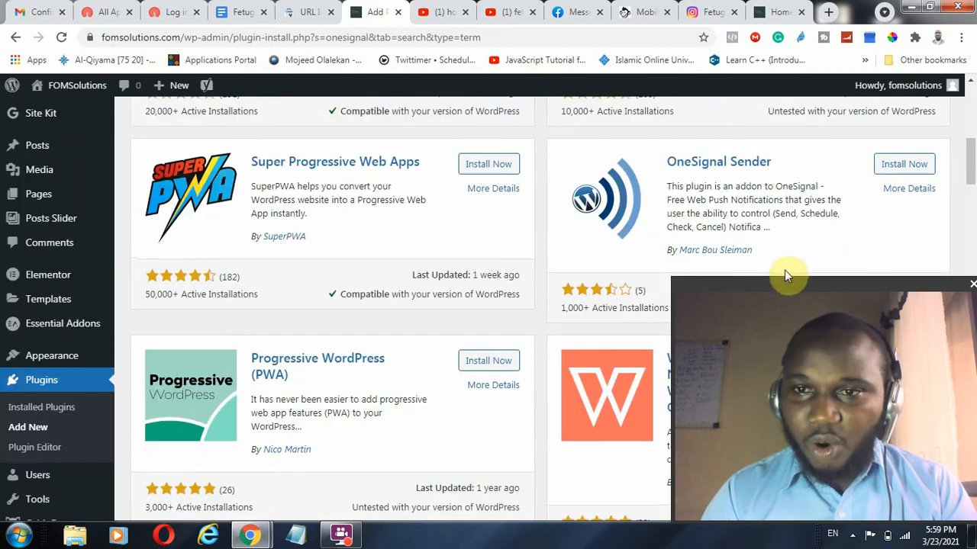
Step: Compare the last update and WordPress compatibility of OneSignal Sender with those of OneSignal – Web Push Notifications in the plugin results
scroll(725, 274, "down", 1)
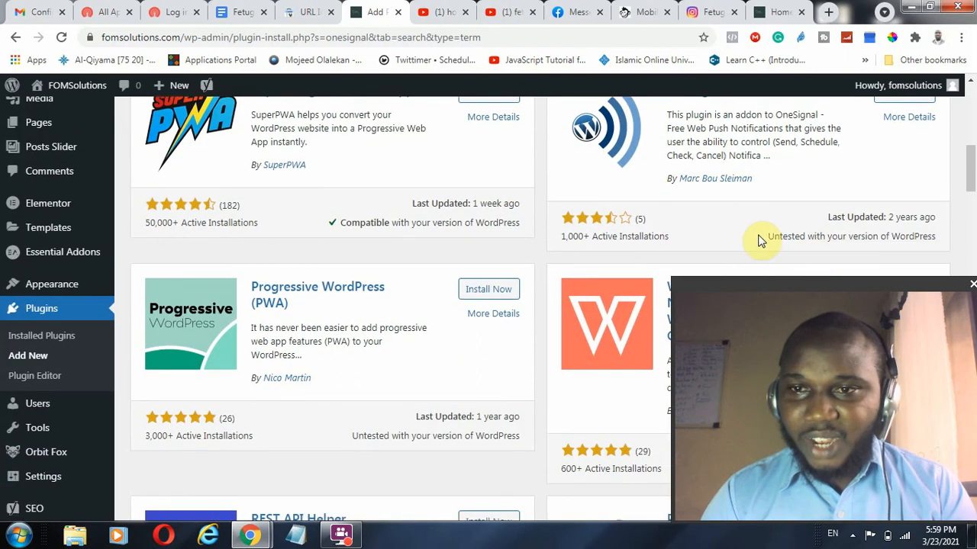
left_click_drag(760, 241, 942, 241)
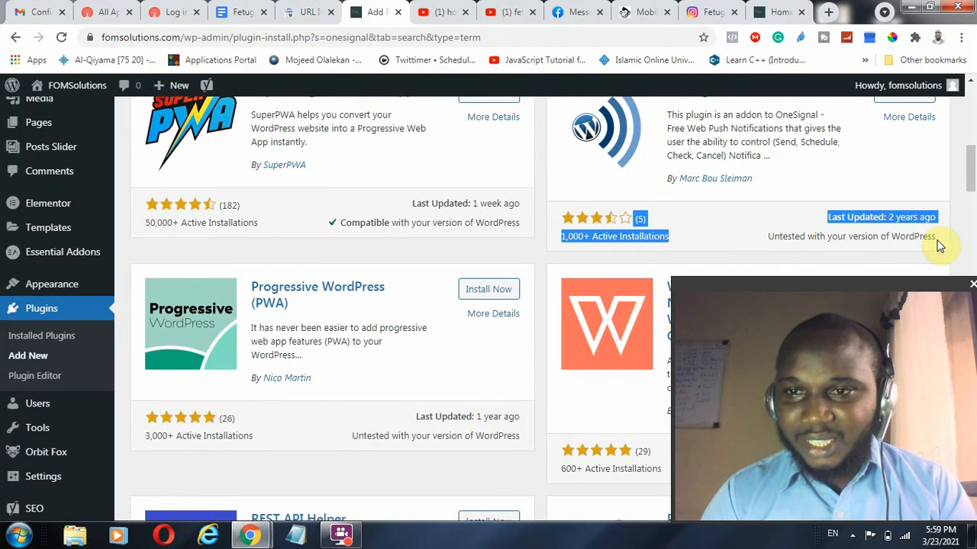
scroll(678, 238, "up", 2)
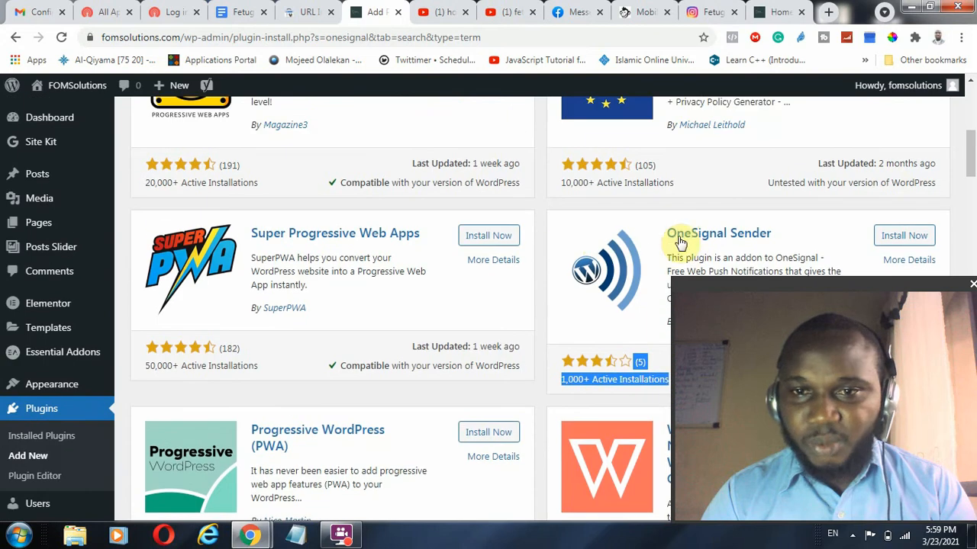
left_click(512, 307)
scroll(458, 290, "up", 6)
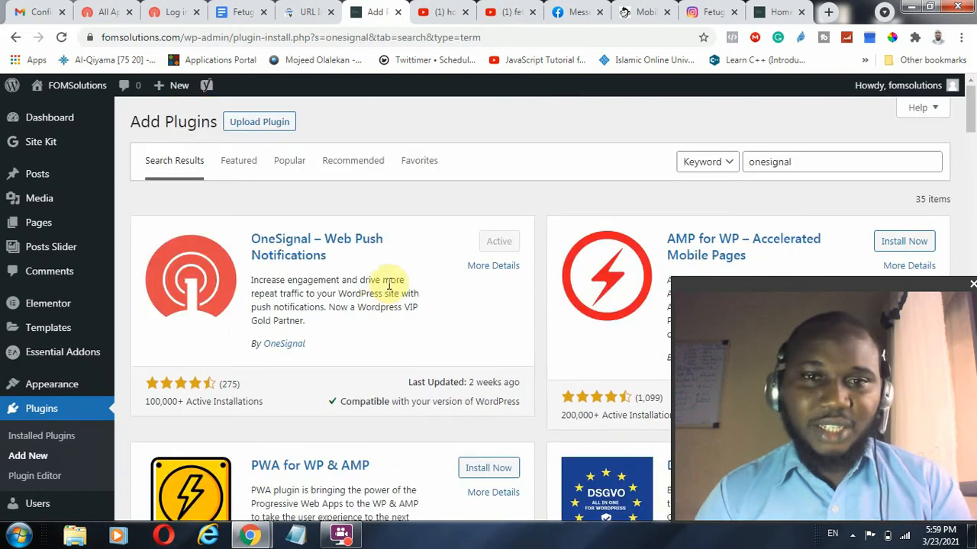
left_click_drag(336, 402, 522, 421)
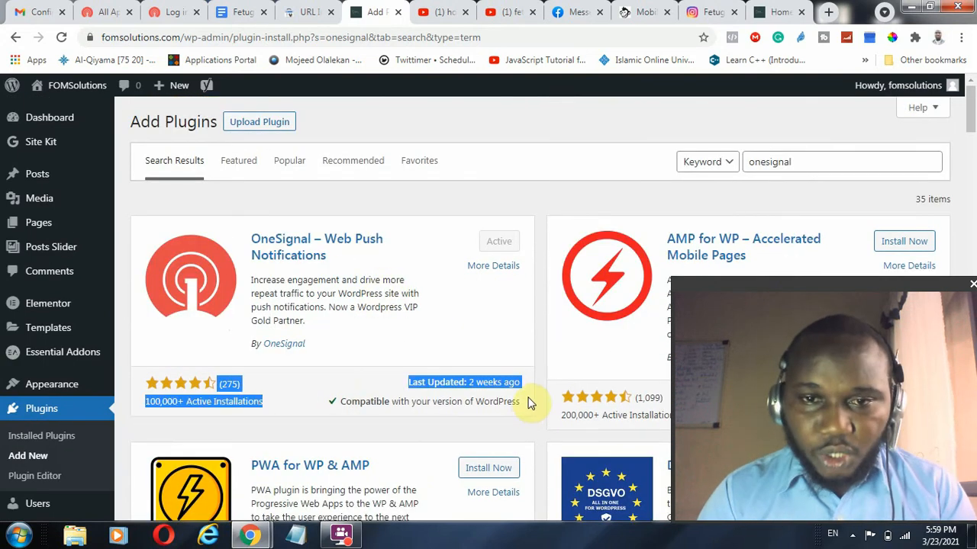
left_click(478, 331)
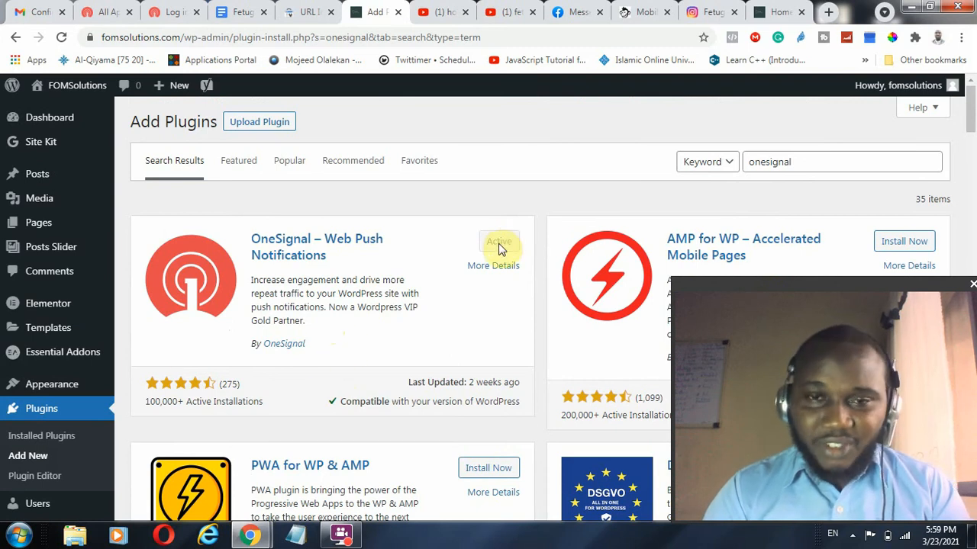
Step: Open the OneSignal Push plugin's configuration page and locate the App ID and REST API Key fields under Account Settings
scroll(35, 392, "down", 3)
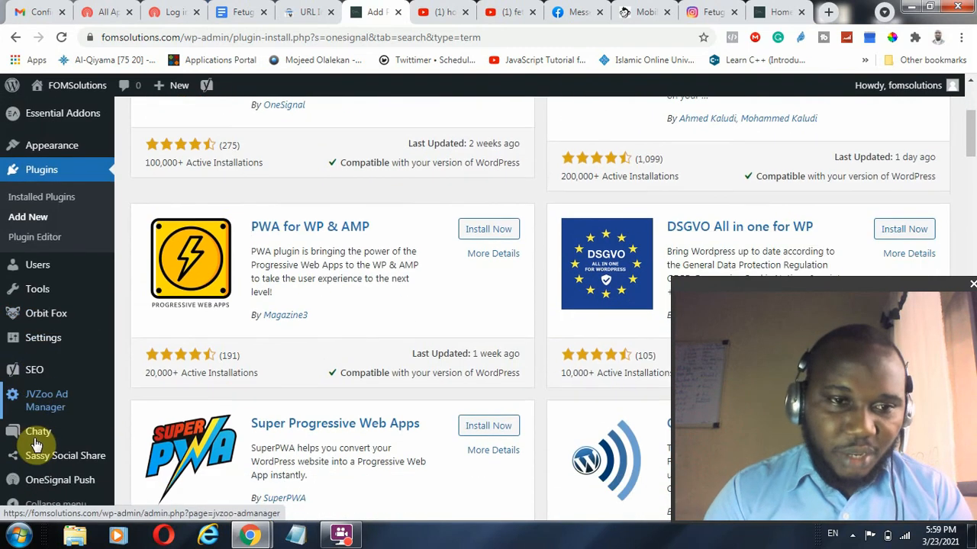
scroll(36, 462, "down", 2)
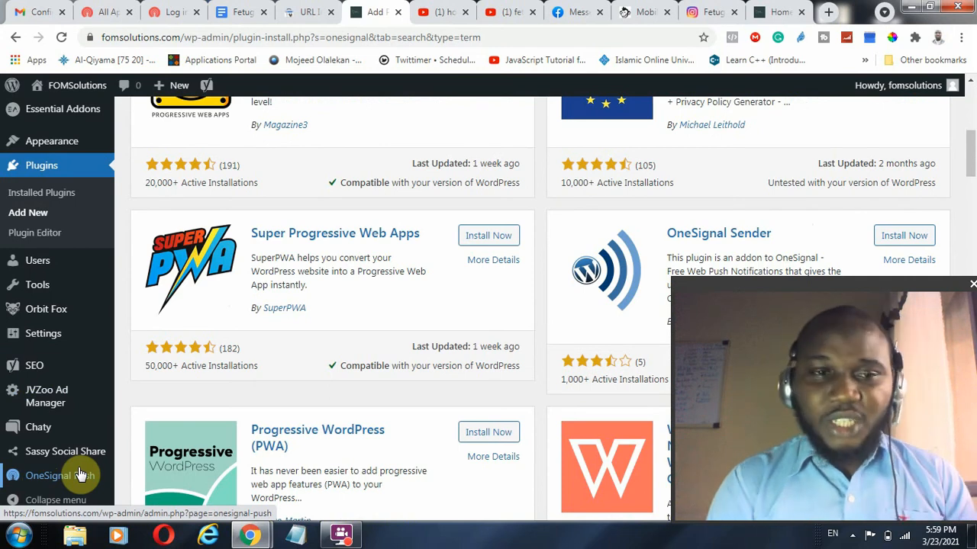
left_click(72, 477)
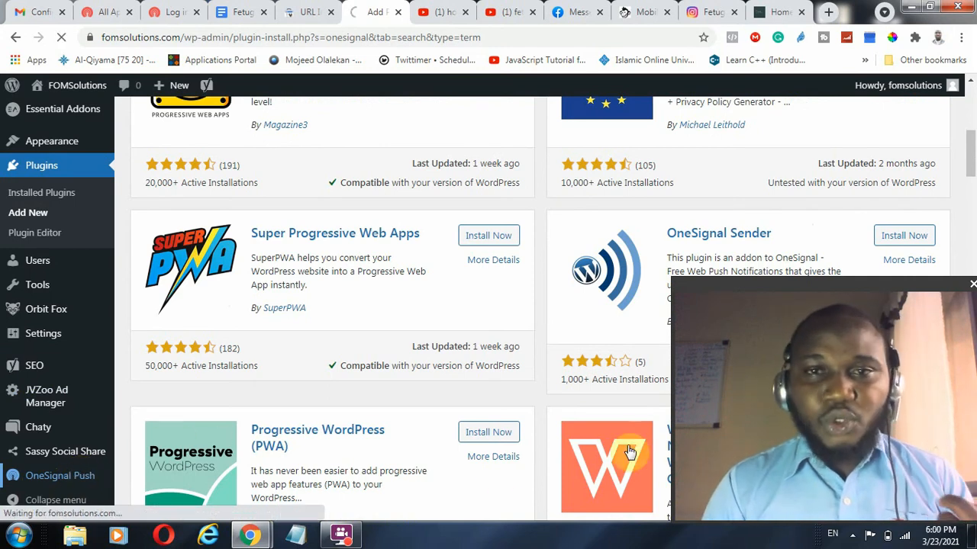
left_click_drag(761, 287, 319, 394)
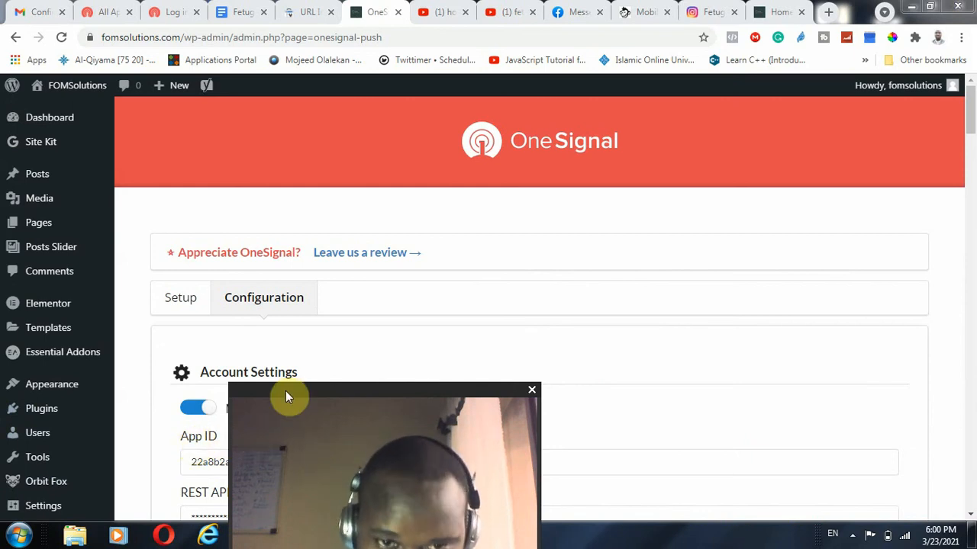
left_click_drag(285, 391, 293, 341)
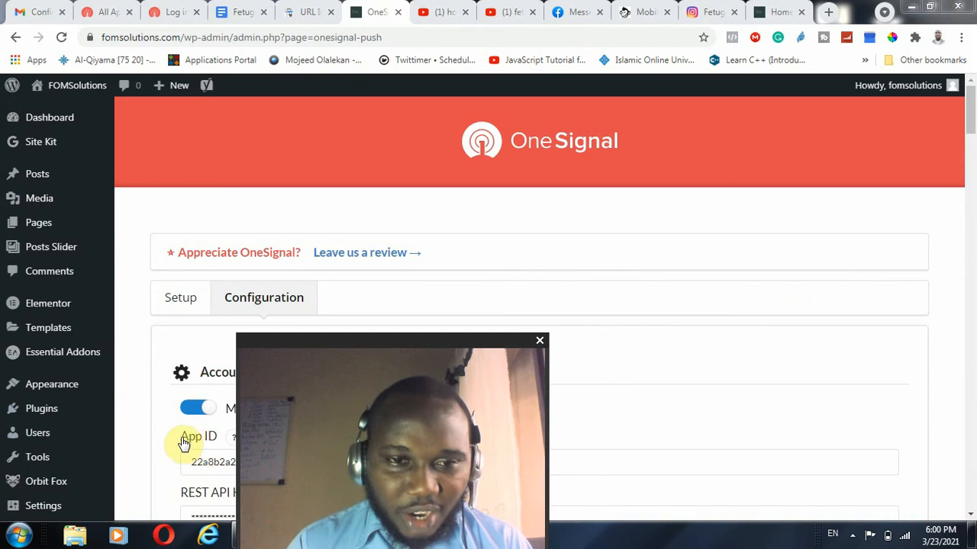
left_click_drag(174, 441, 209, 443)
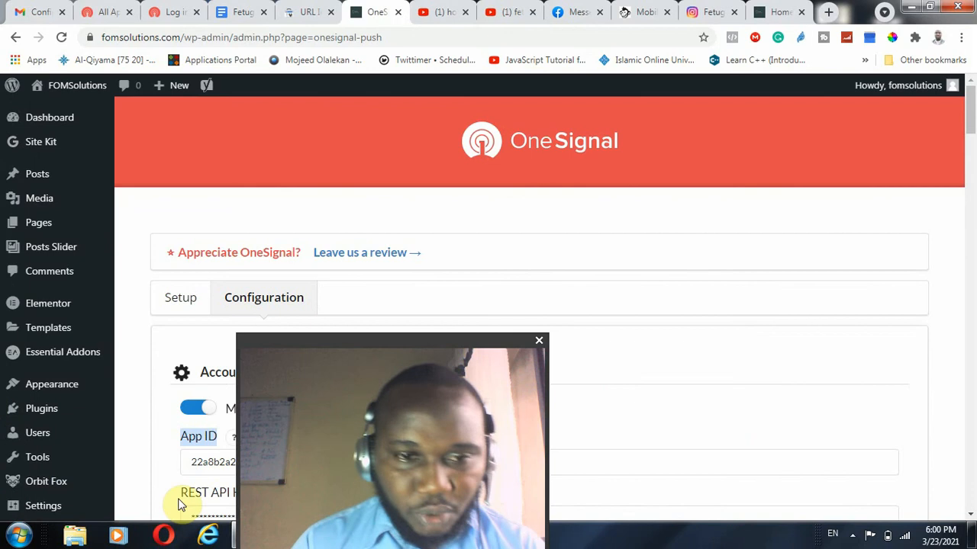
left_click_drag(180, 497, 237, 498)
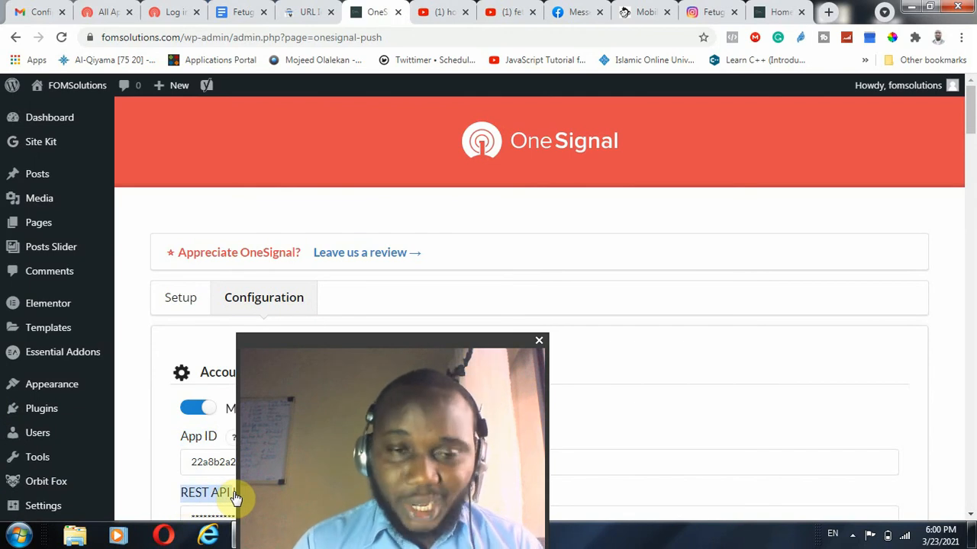
Step: Go to the onesignal.com homepage in the browser tab showing the OneSignal login page and dismiss the Instagram notification
left_click(161, 14)
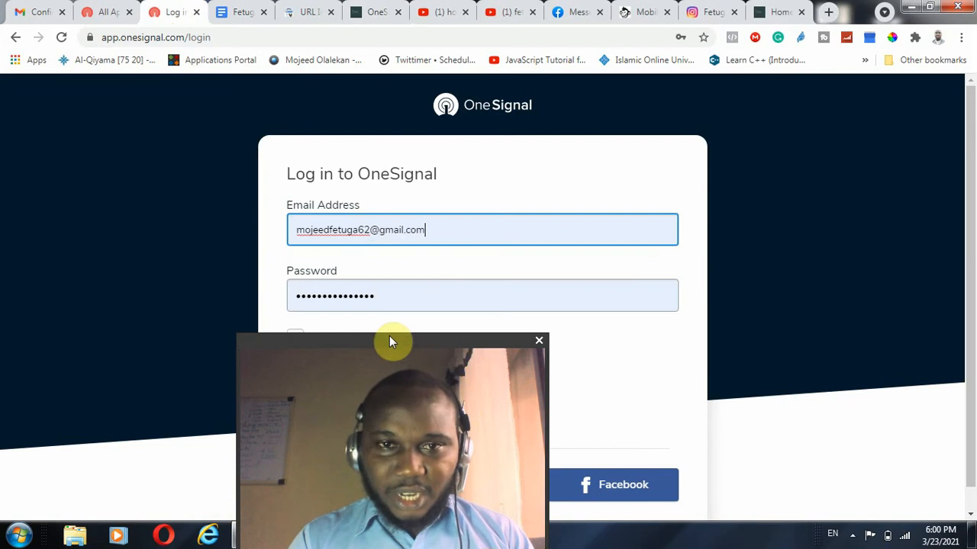
left_click(175, 38)
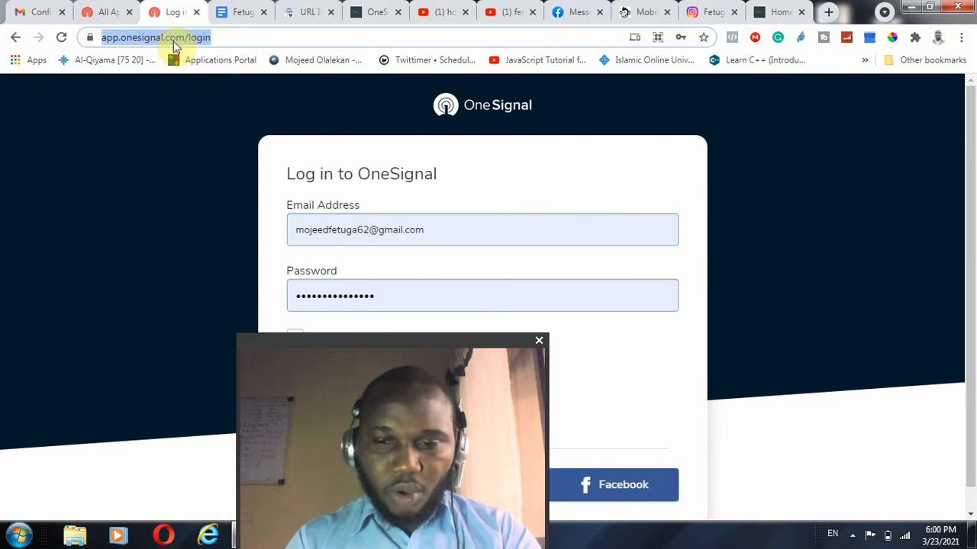
type("one")
key("Return")
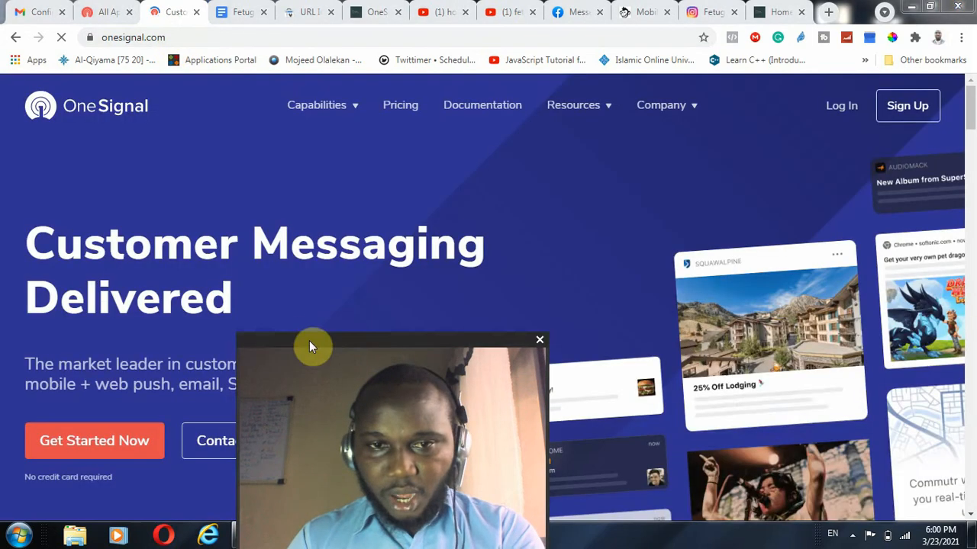
left_click_drag(309, 345, 737, 308)
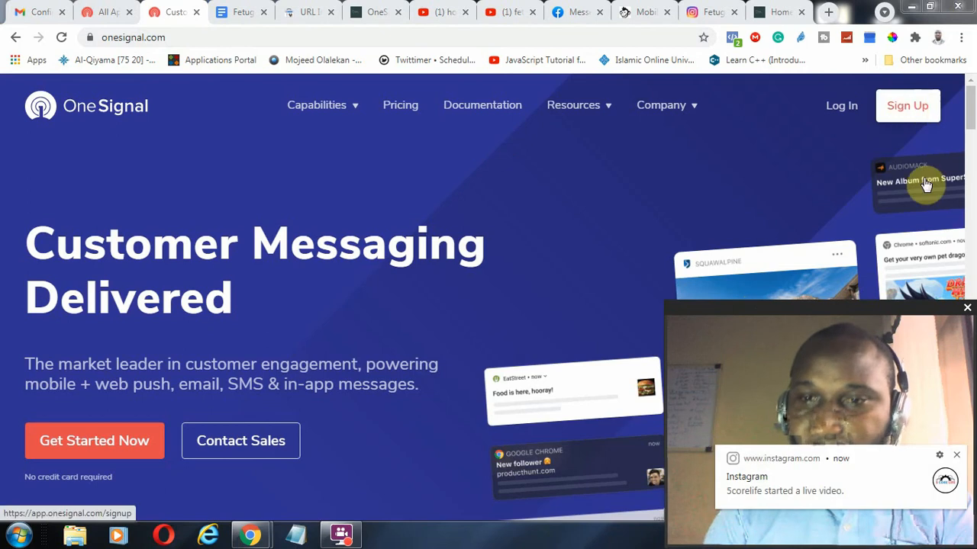
left_click(957, 456)
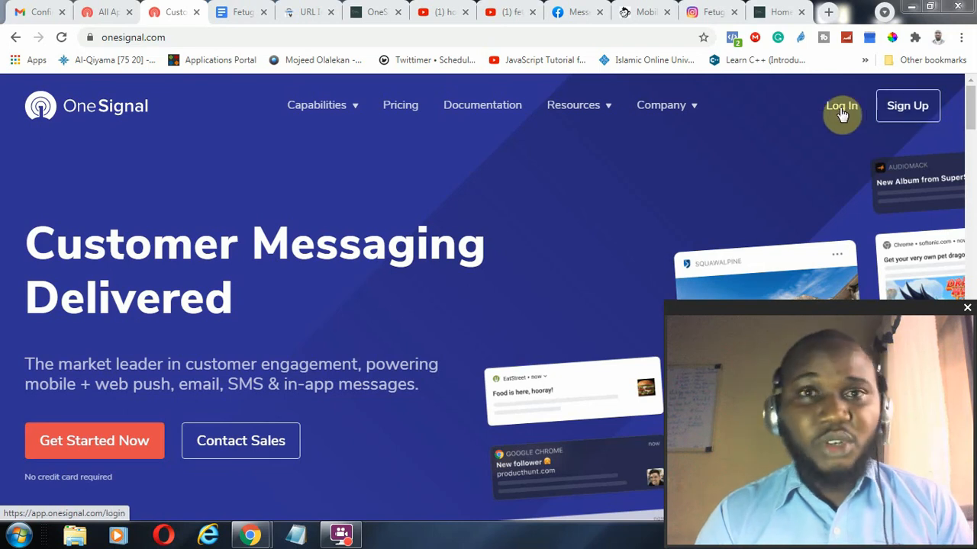
Step: Open the OneSignal login page and log in with the already filled-in account credentials
left_click(899, 115)
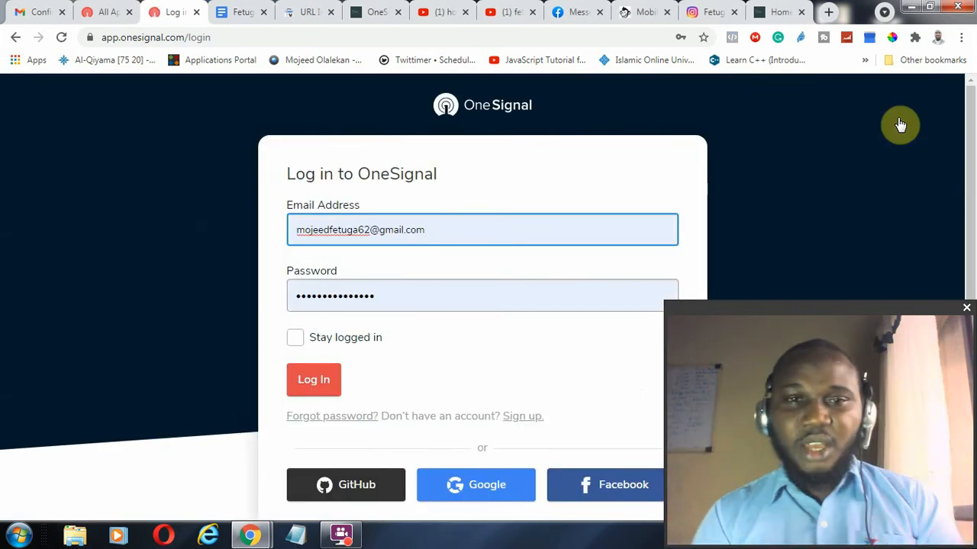
left_click(309, 384)
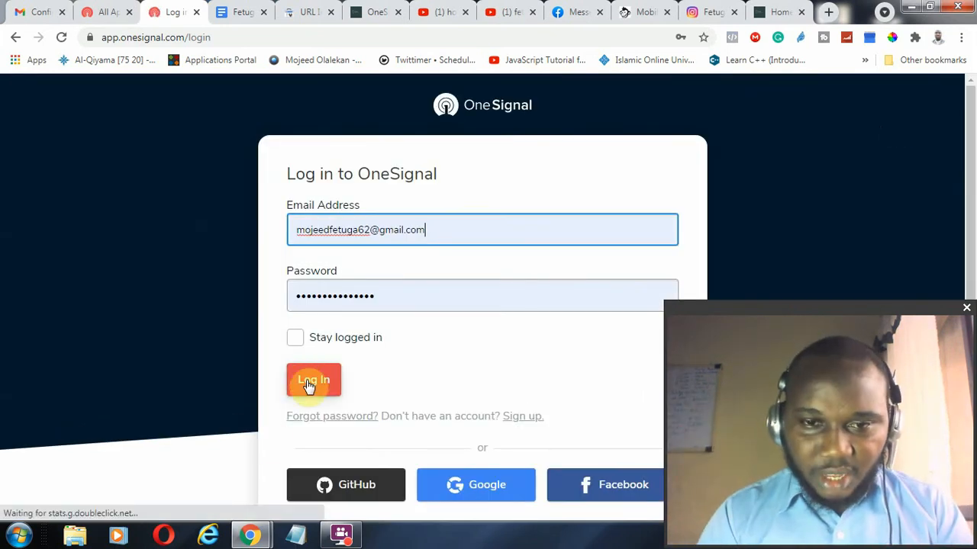
left_click(309, 384)
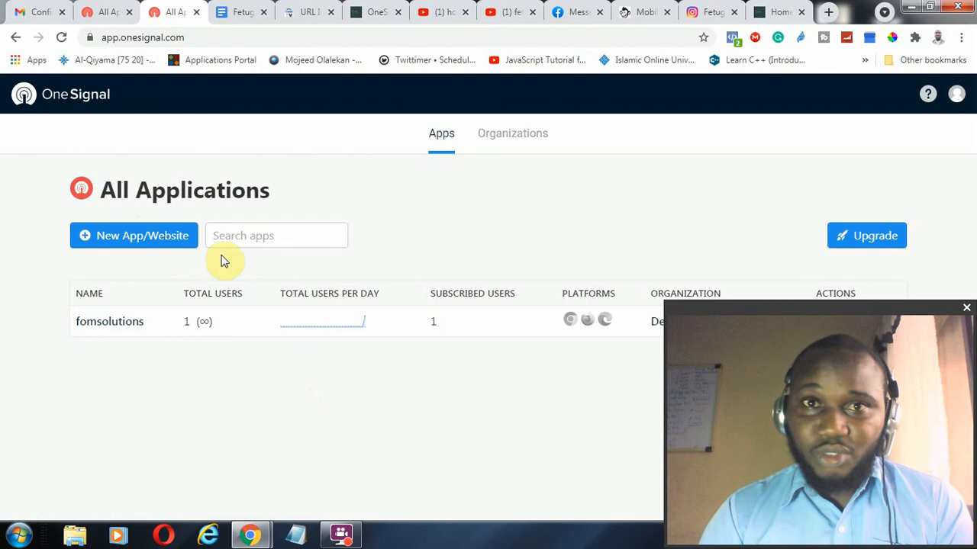
Step: Create a new OneSignal app named after the personal website, choose Web Push as its platform, and continue to the platform configuration
left_click(156, 241)
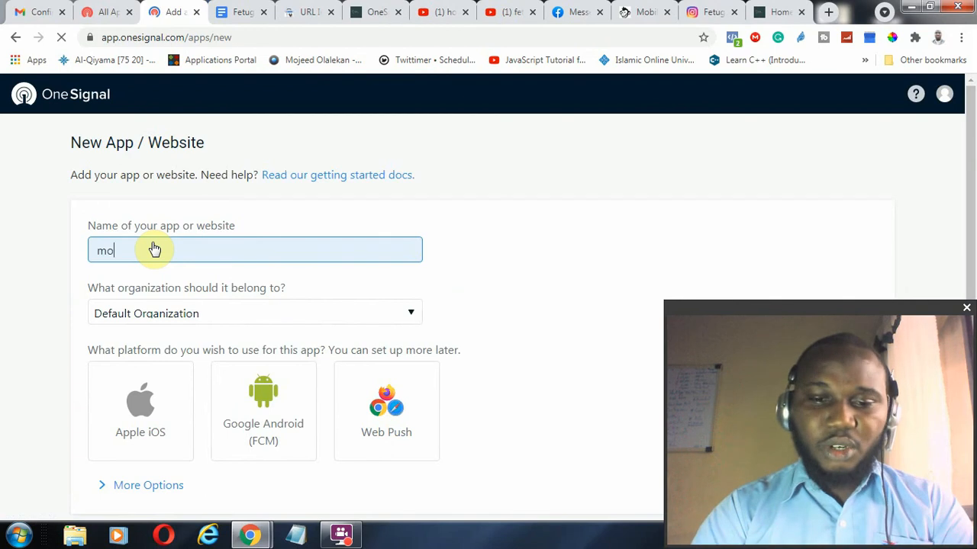
type("mojeedfetuga")
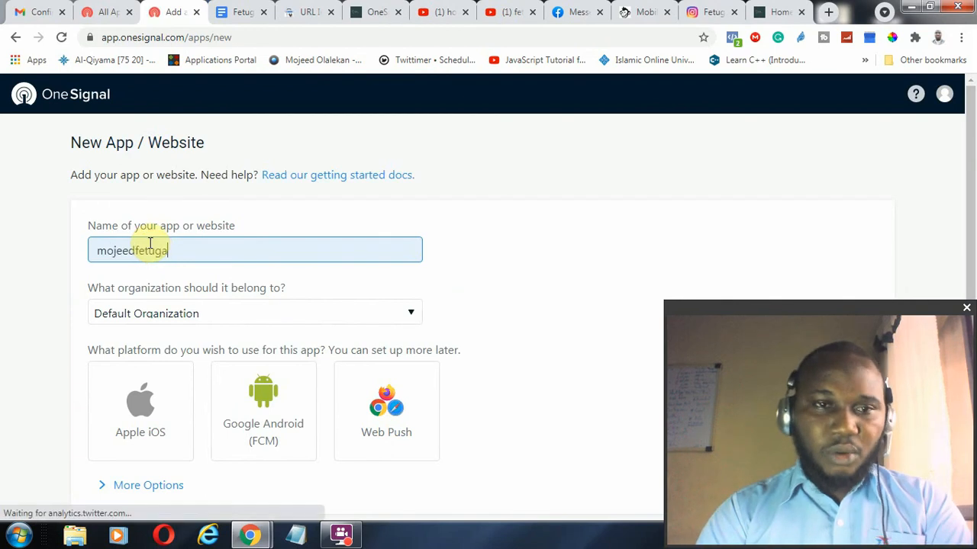
left_click(382, 402)
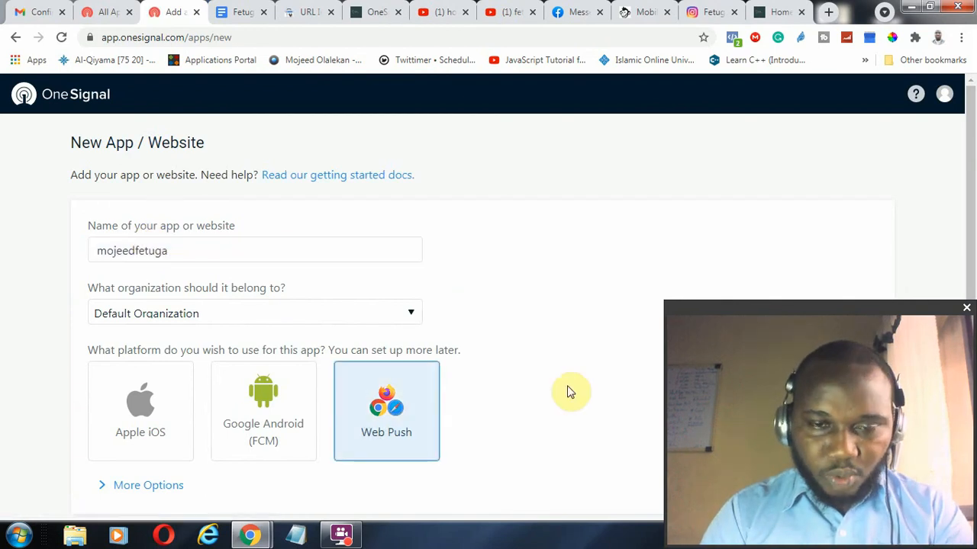
scroll(567, 392, "down", 1)
scroll(567, 393, "down", 1)
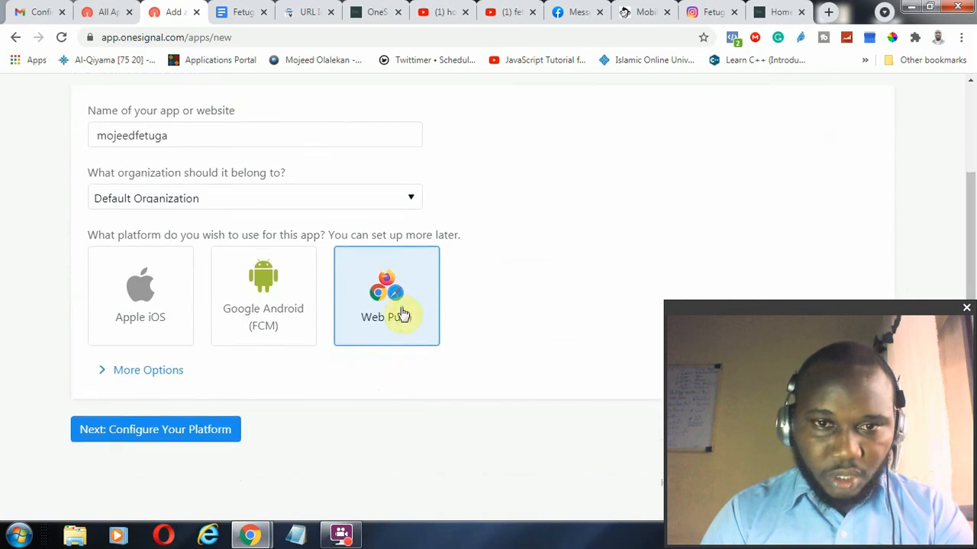
left_click(153, 431)
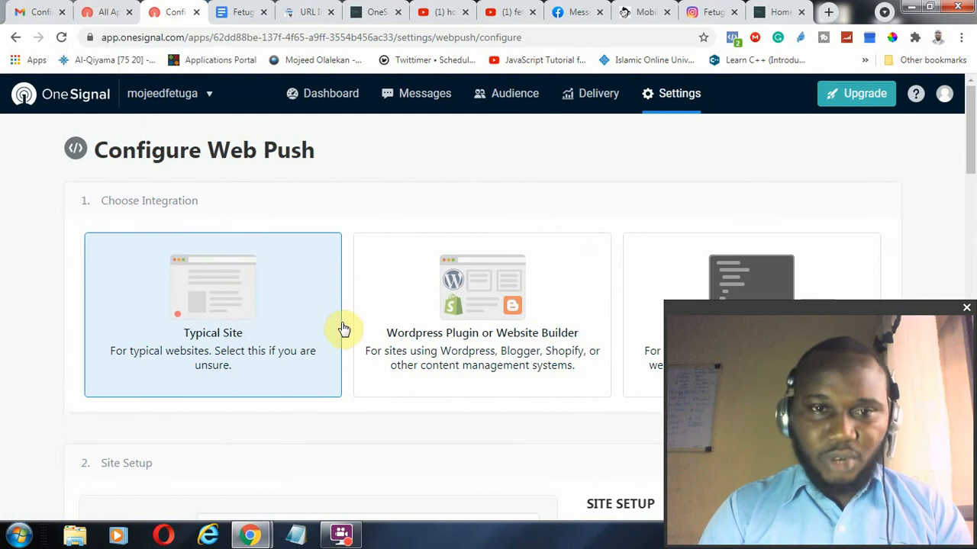
Step: Choose the WordPress Plugin or Website Builder integration for web push and select WordPress as the website builder
scroll(344, 328, "down", 2)
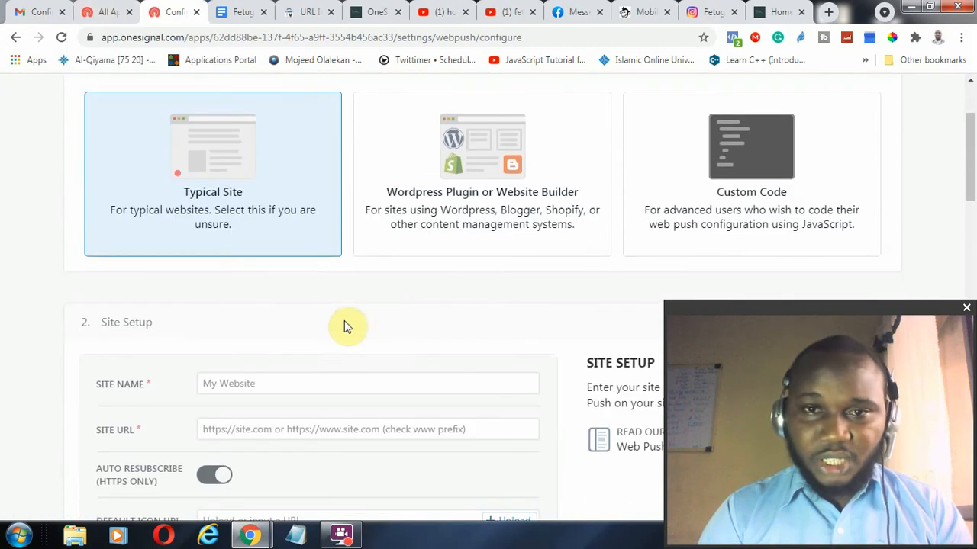
left_click(479, 158)
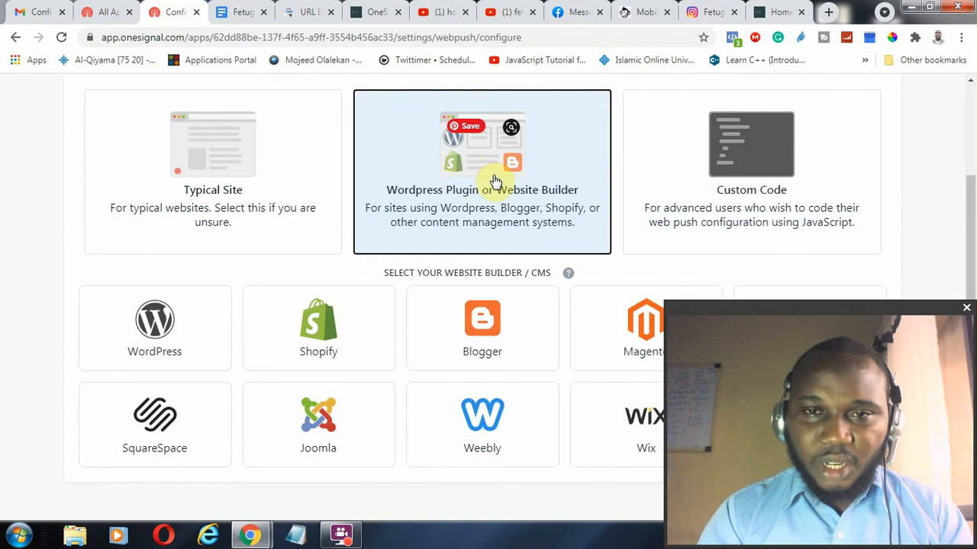
left_click(123, 336)
Step: Fill in the site name and the website's https address in the WordPress Site Setup and save the configuration
scroll(305, 339, "down", 4)
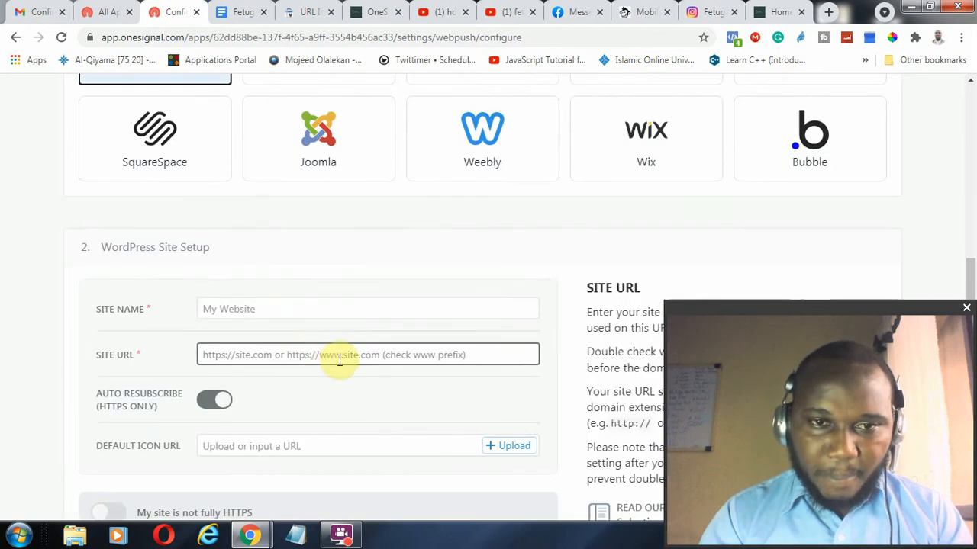
left_click(304, 309)
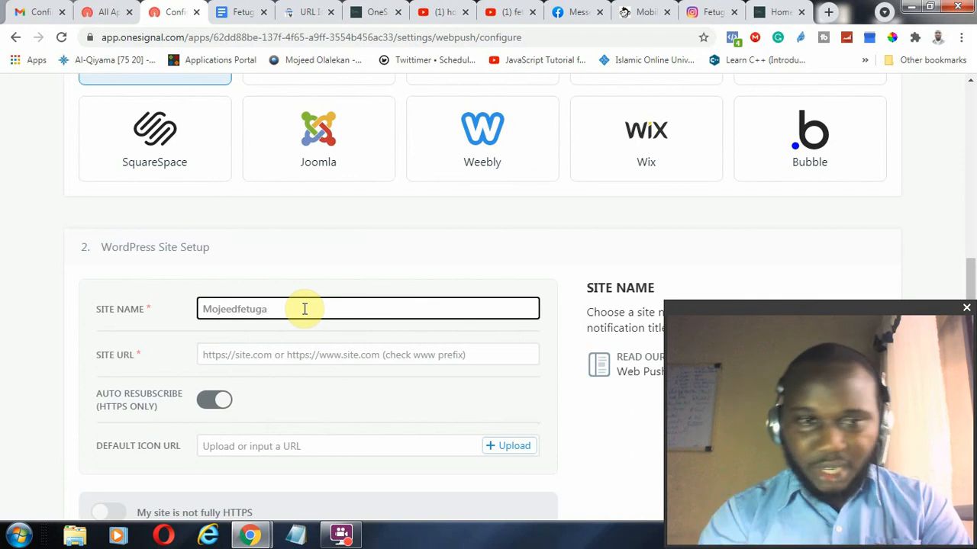
key("Tab")
type("htt")
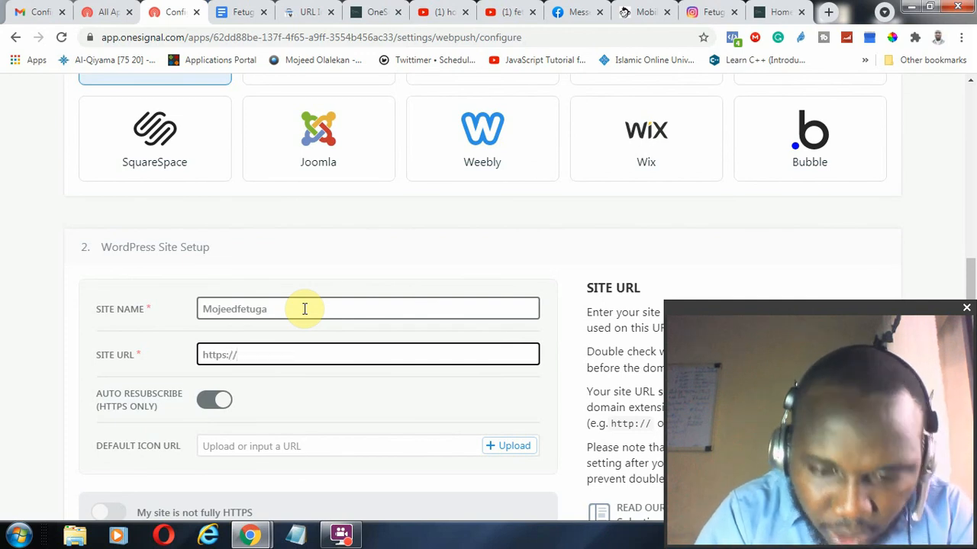
left_click(331, 400)
scroll(336, 403, "down", 2)
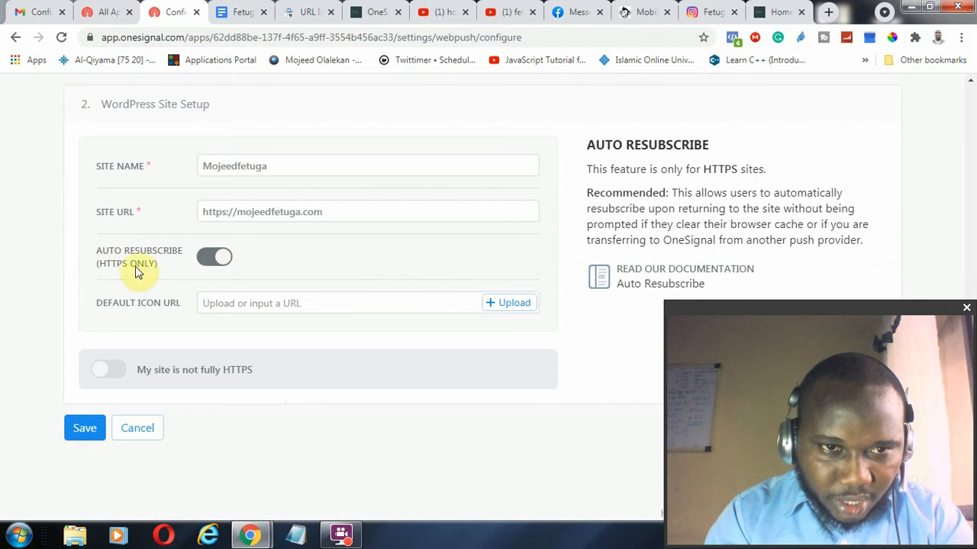
left_click(85, 428)
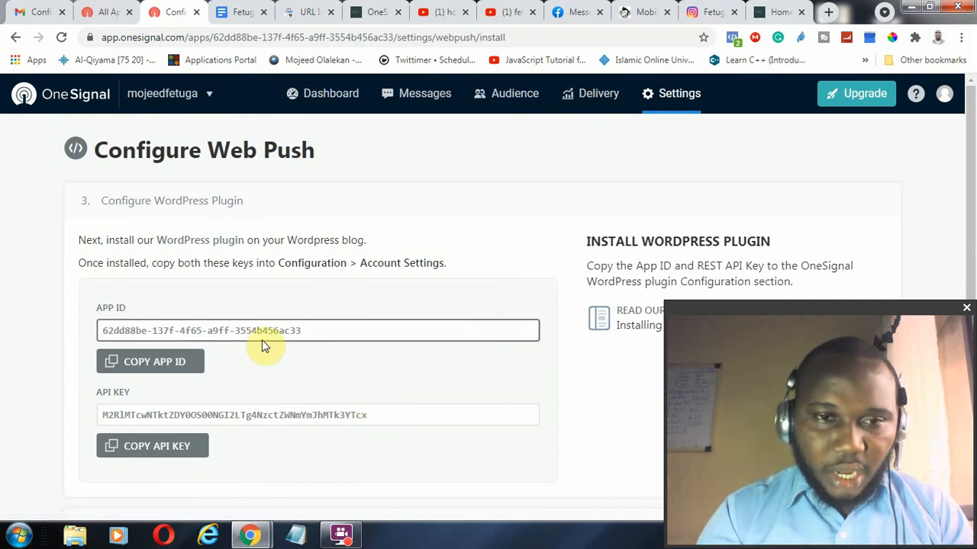
Step: Locate the new app's App ID and API key in the Configure WordPress Plugin section
scroll(262, 339, "down", 1)
left_click(173, 261)
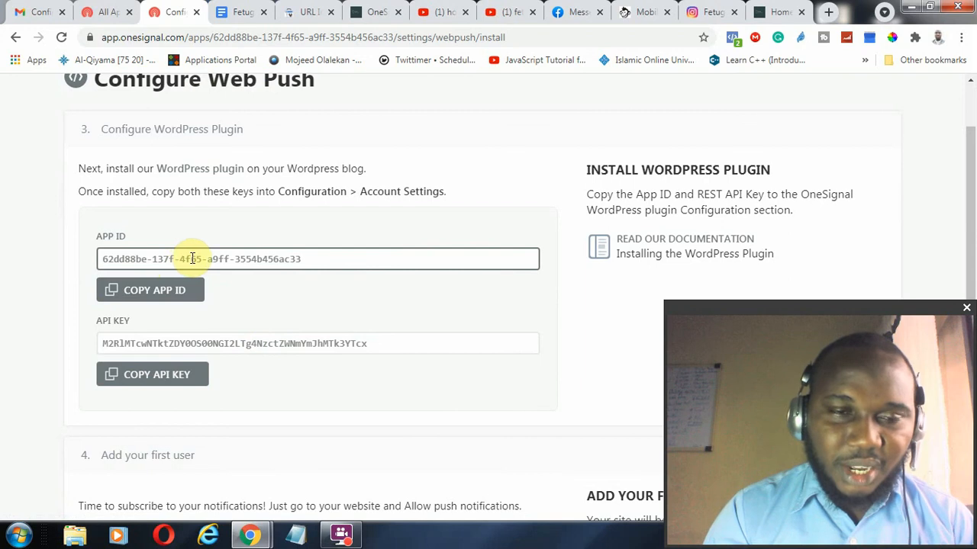
left_click_drag(125, 236, 101, 243)
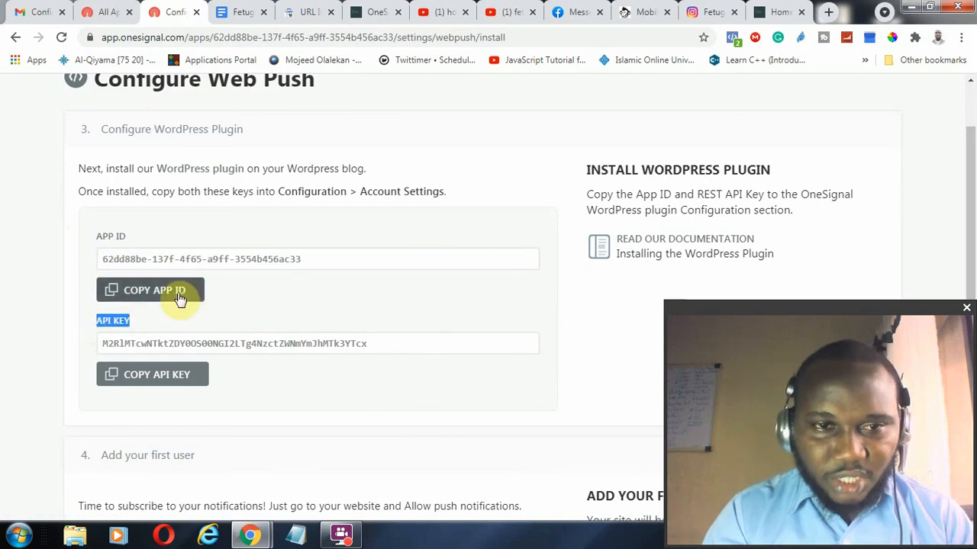
Step: Copy the new app's API key from the Configure WordPress Plugin section
left_click(155, 376)
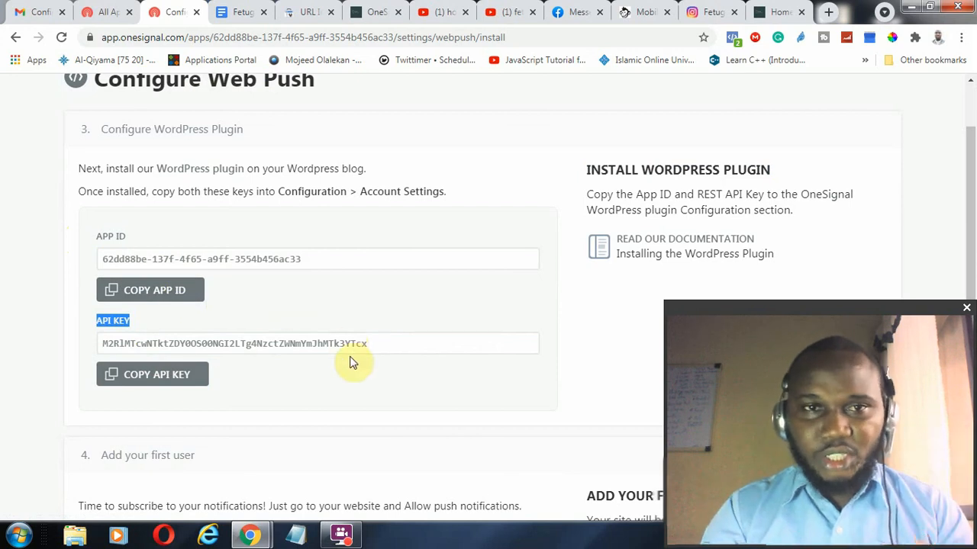
scroll(349, 362, "up", 1)
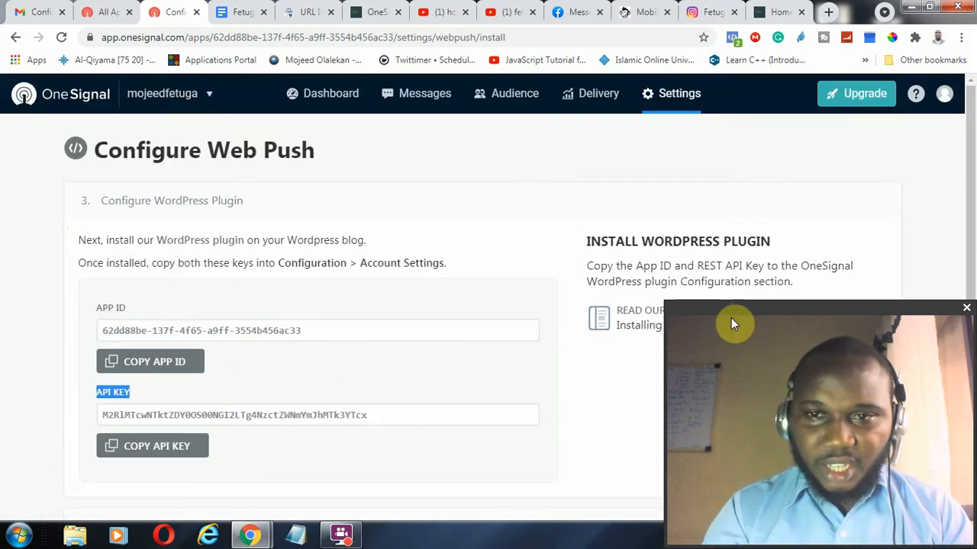
left_click_drag(731, 318, 260, 302)
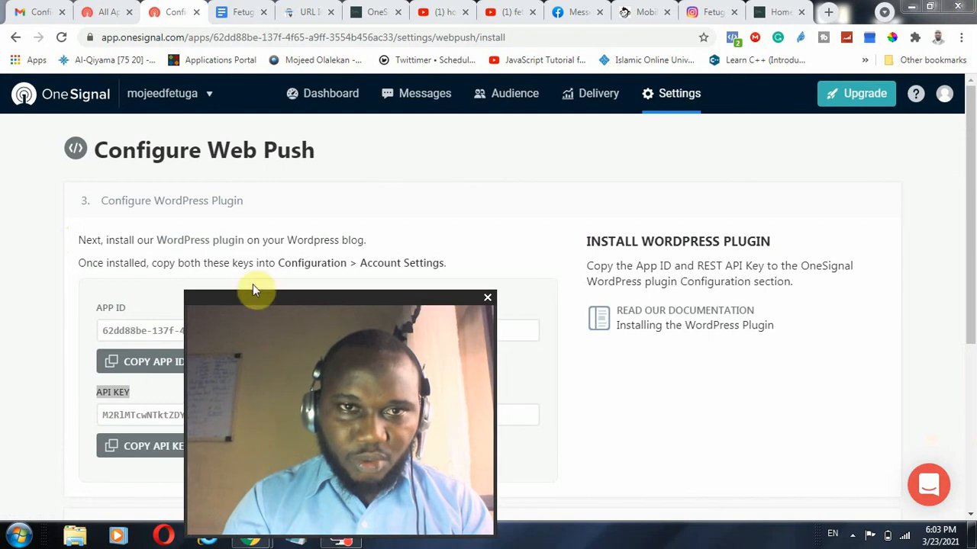
Step: Examine the App ID and REST API Key fields in the WordPress OneSignal plugin's Account Settings
left_click(374, 13)
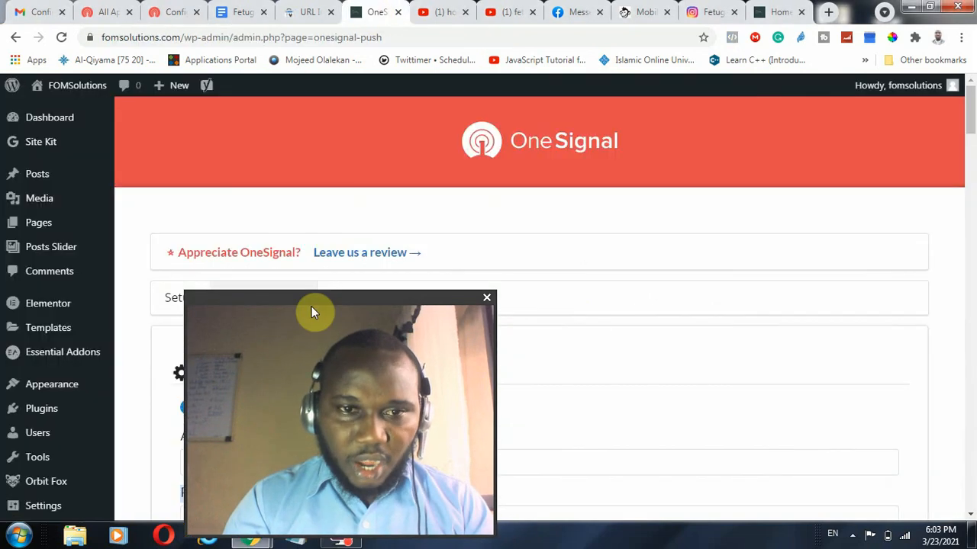
left_click_drag(313, 299, 358, 300)
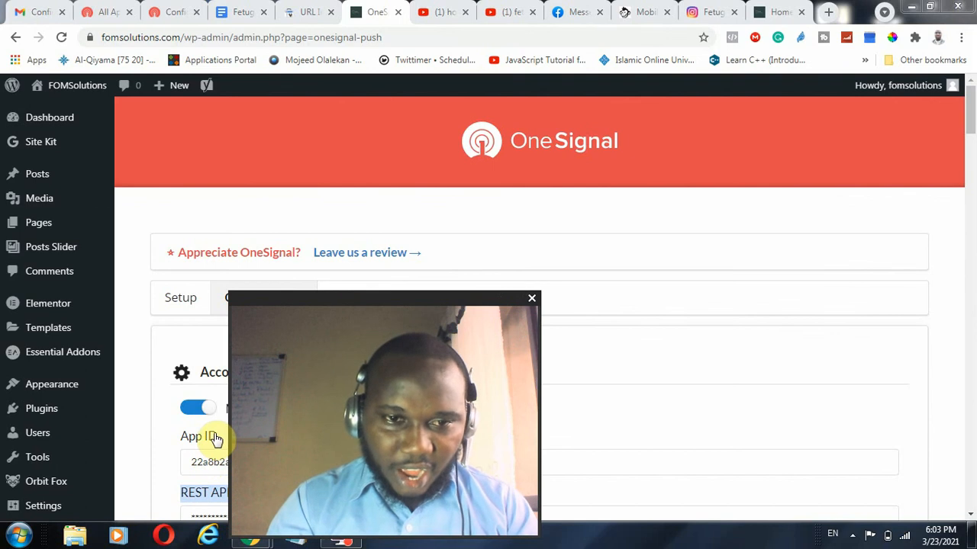
scroll(167, 431, "down", 2)
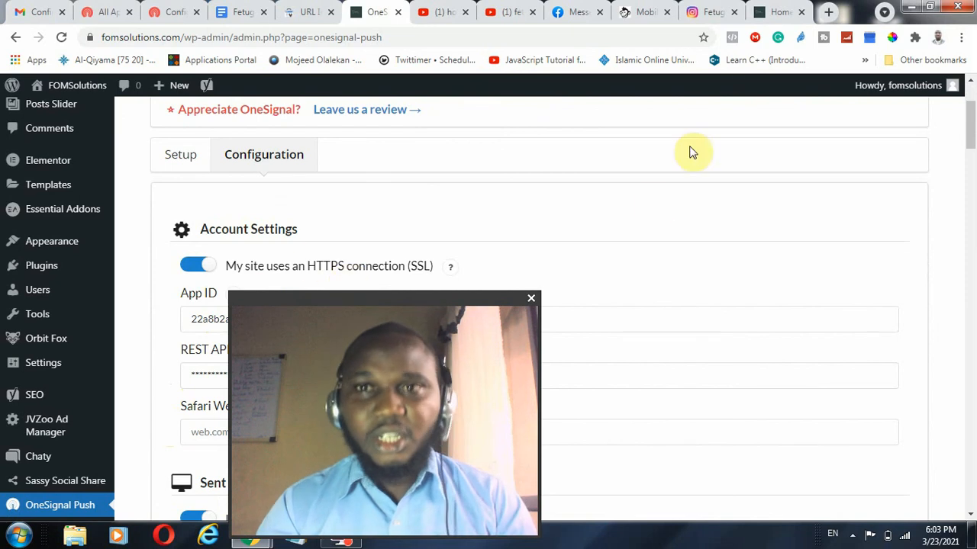
Step: Switch to the FOMSolutions home page in the incognito window, inspect the notification subscription bell, and close the chat popup covering the page
mouse_move(256, 539)
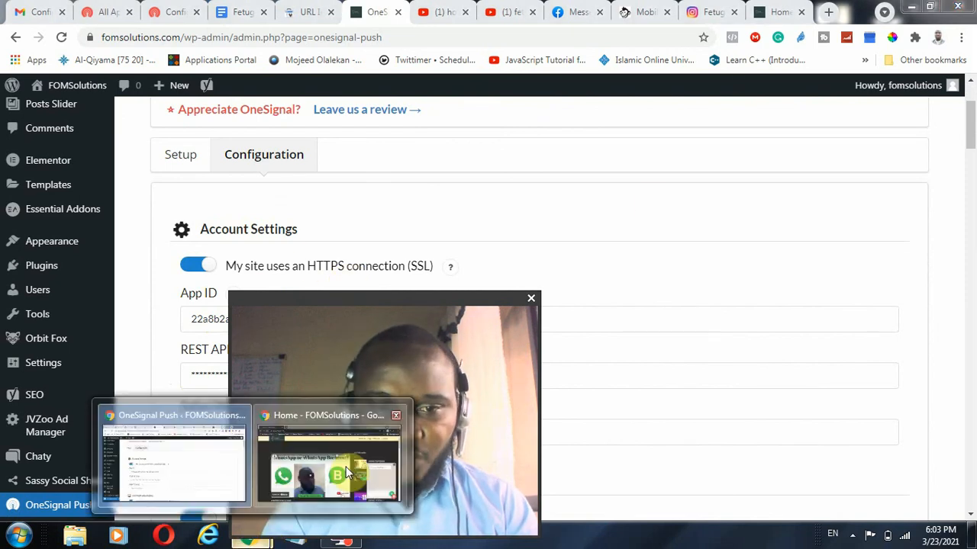
left_click(335, 454)
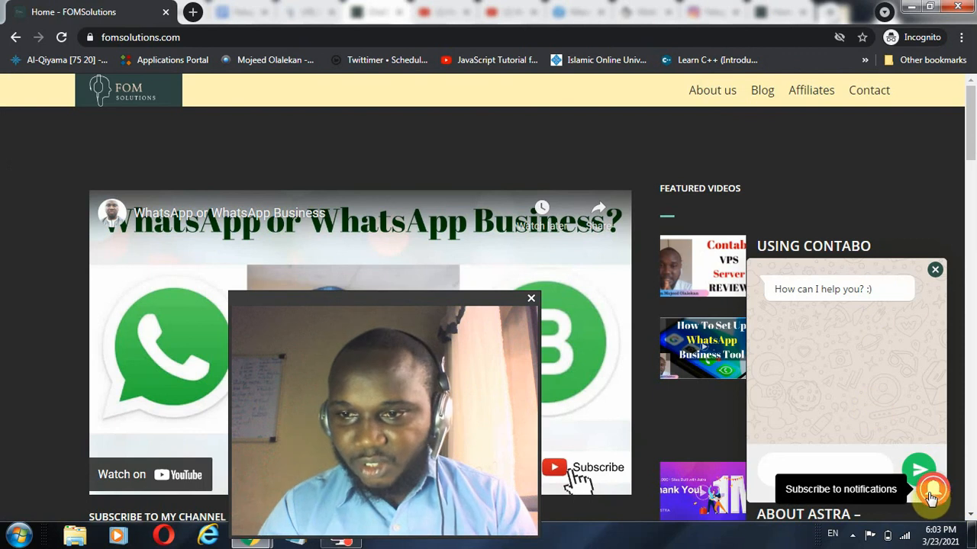
left_click(934, 273)
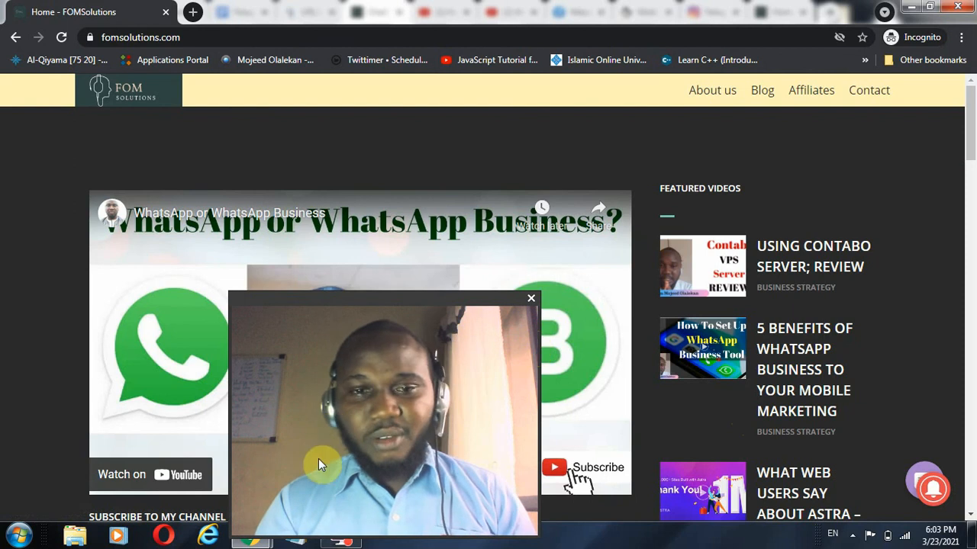
mouse_move(249, 536)
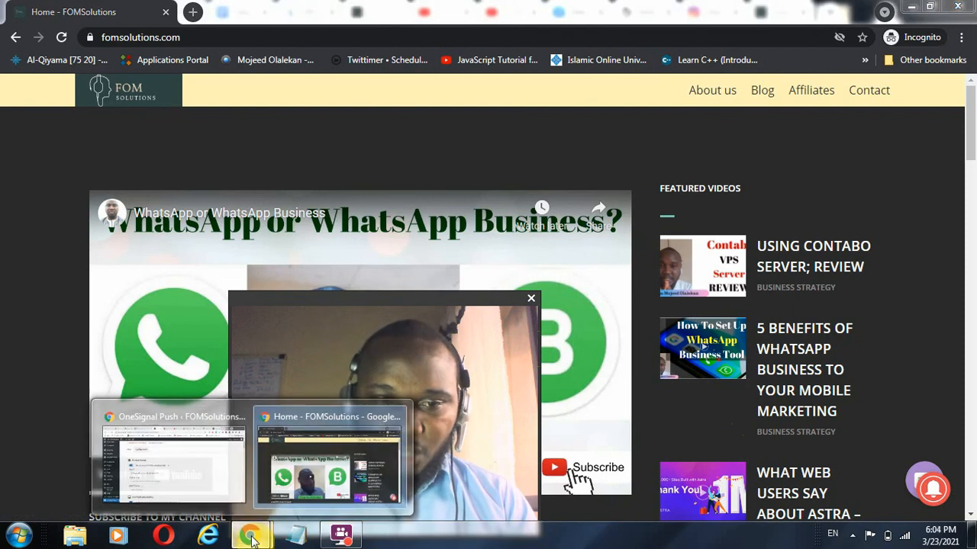